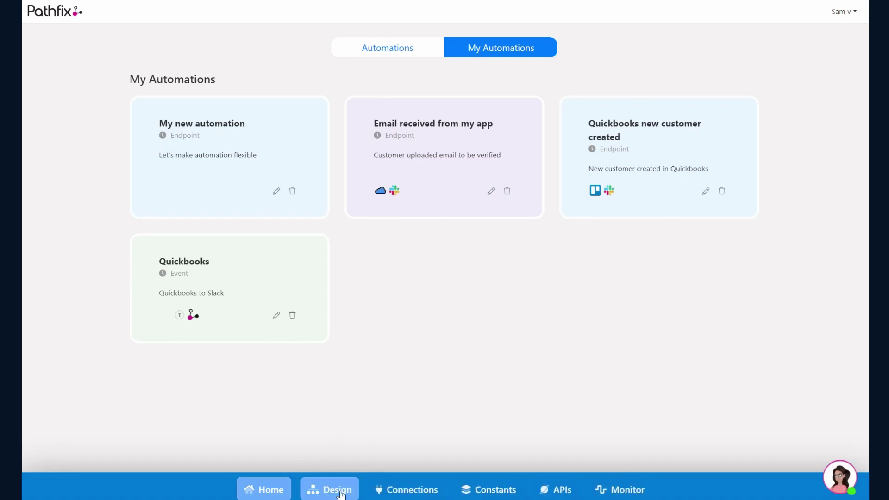
# - Create a new automation titled "Notify me for Calendar event in Slack" with the color Indigo
pyautogui.click(341, 493)
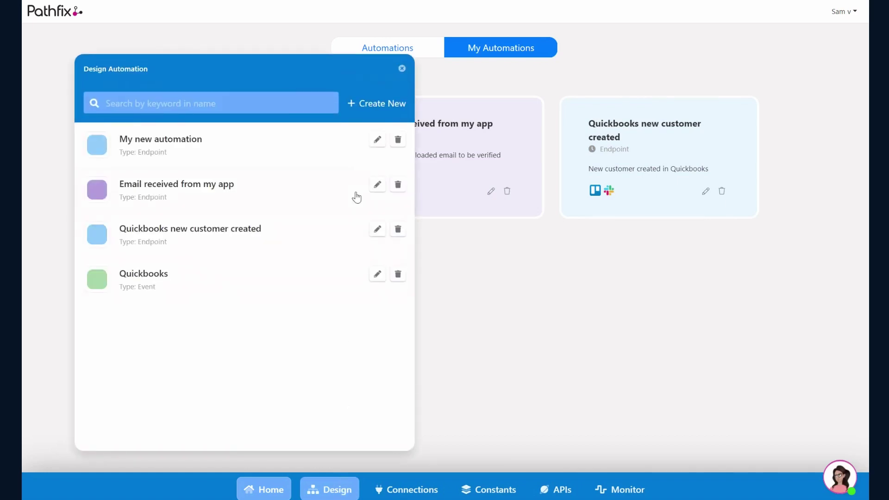
pyautogui.click(376, 111)
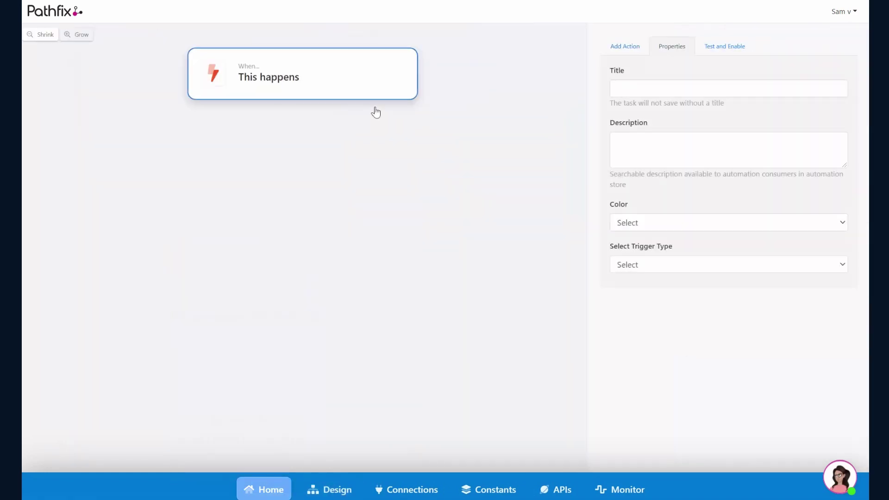
pyautogui.click(666, 87)
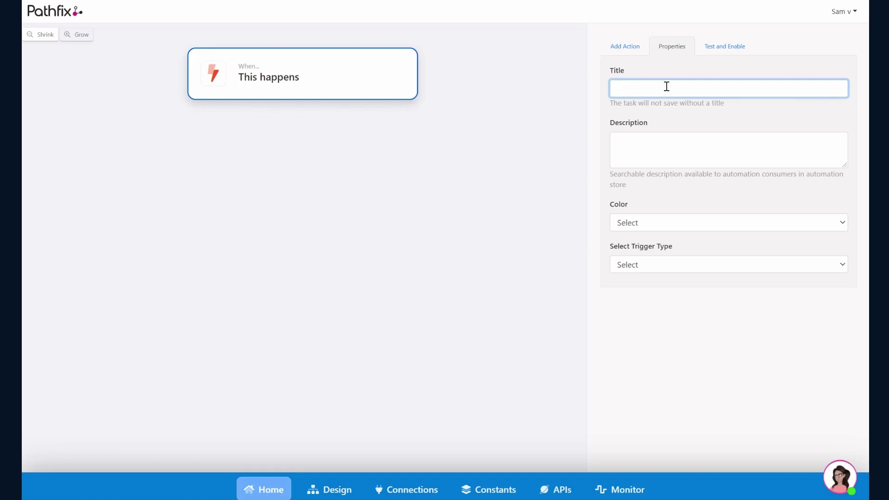
pyautogui.write('Notify me for calendar event in Slack')
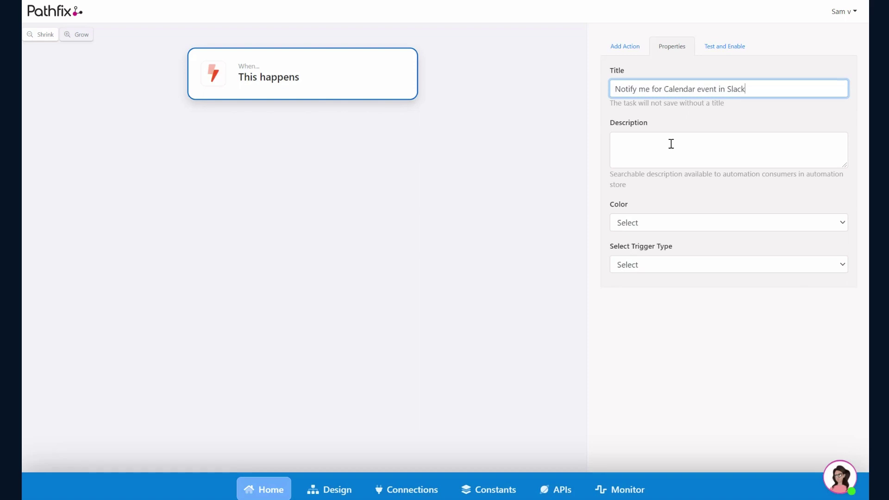
pyautogui.click(680, 223)
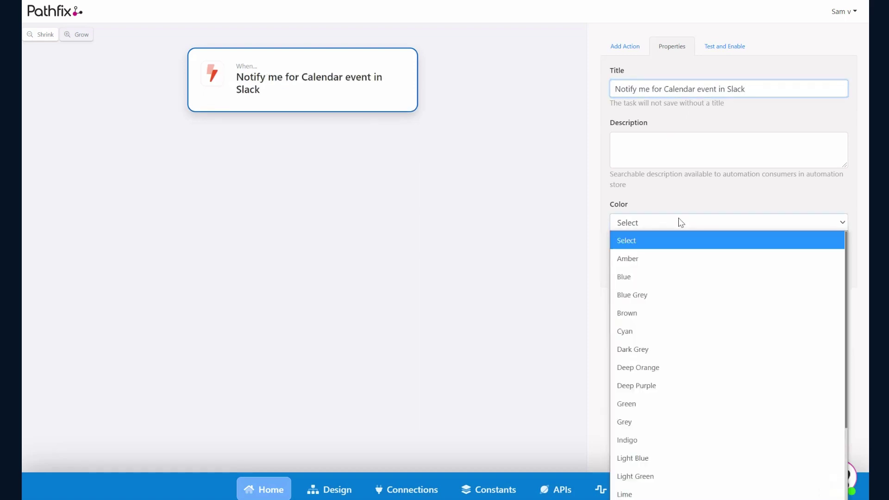
pyautogui.click(676, 439)
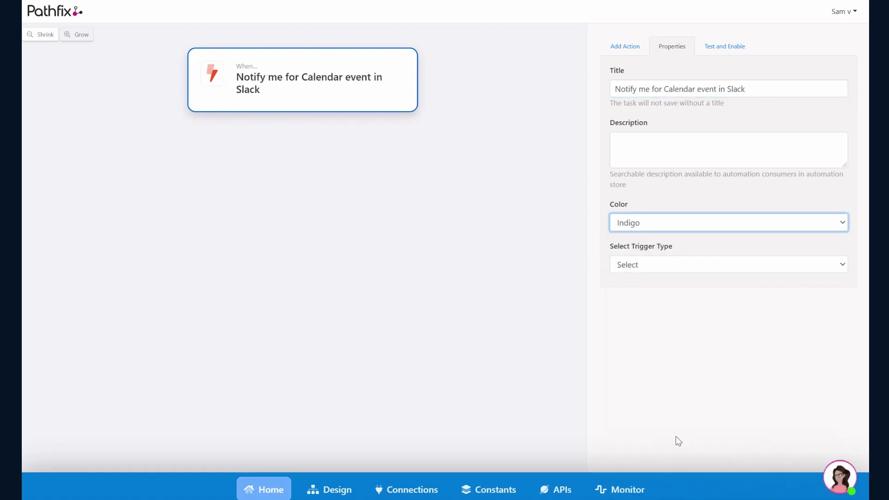
# - Set the automation's trigger type to Event and choose the API "Event added in Google Calendar"
pyautogui.click(652, 269)
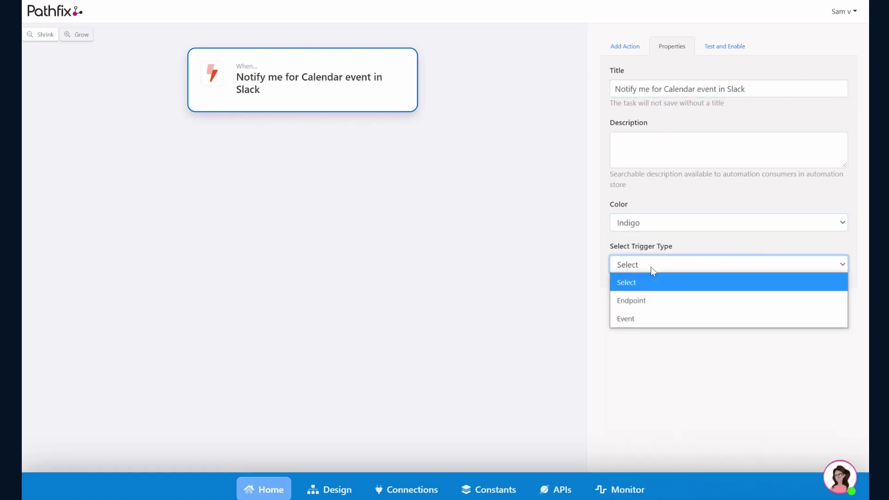
pyautogui.click(645, 317)
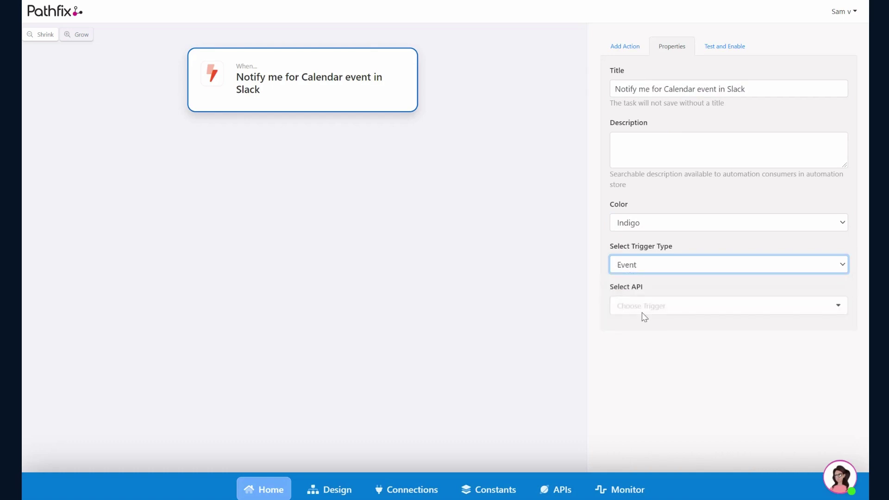
pyautogui.click(642, 316)
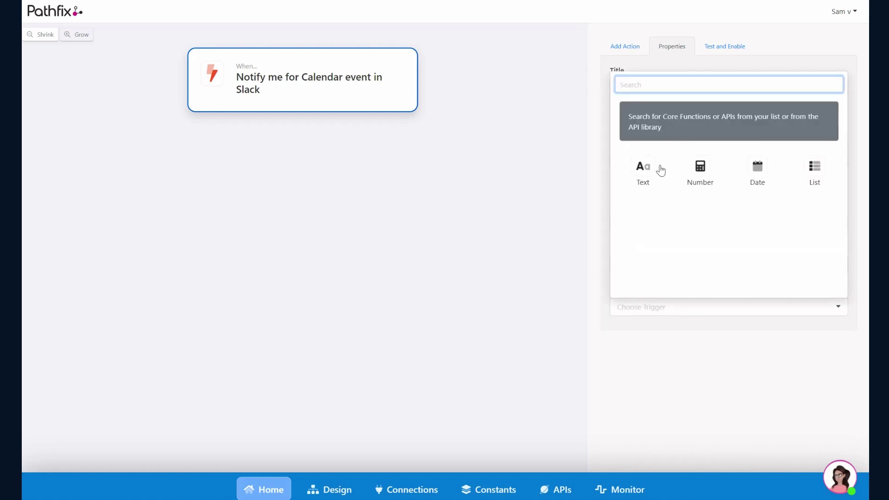
pyautogui.write('google')
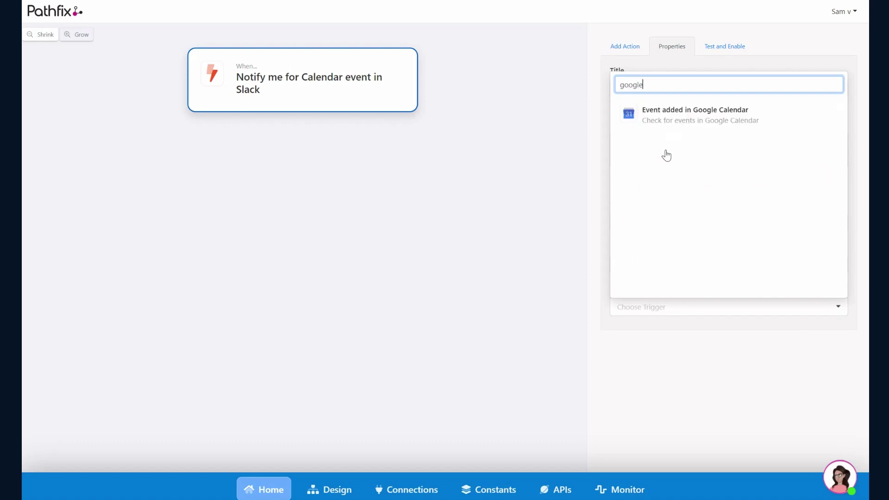
pyautogui.click(684, 120)
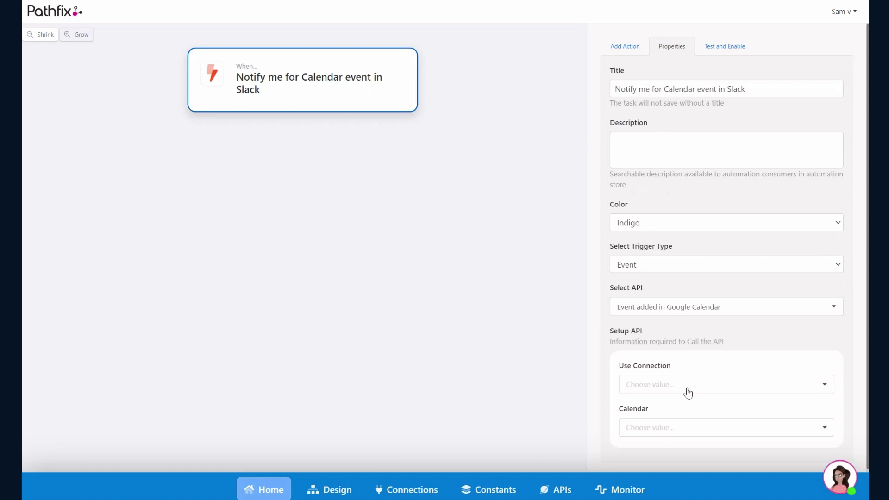
# - Search the available connections for "google" and check the active Google Calendar connection
pyautogui.click(401, 493)
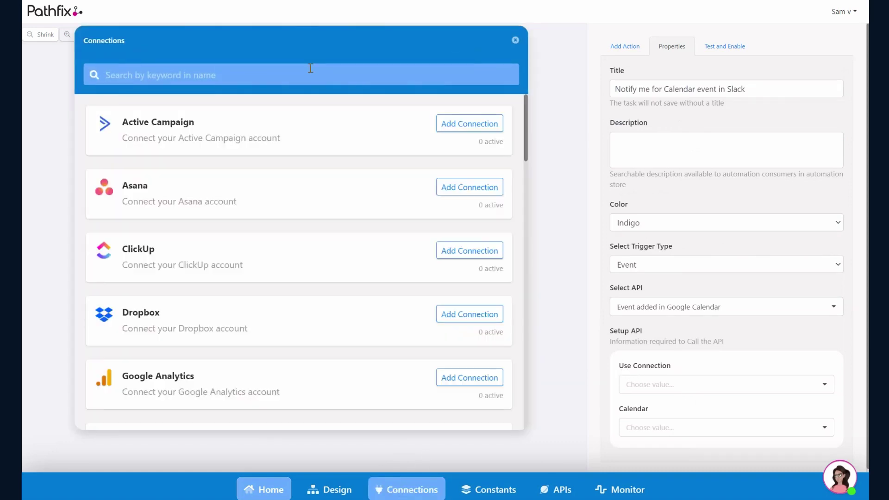
pyautogui.write('google')
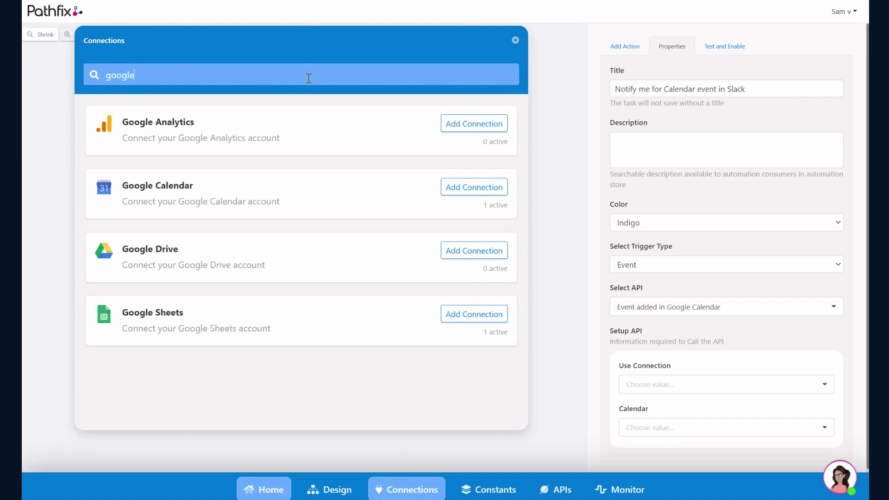
pyautogui.click(489, 205)
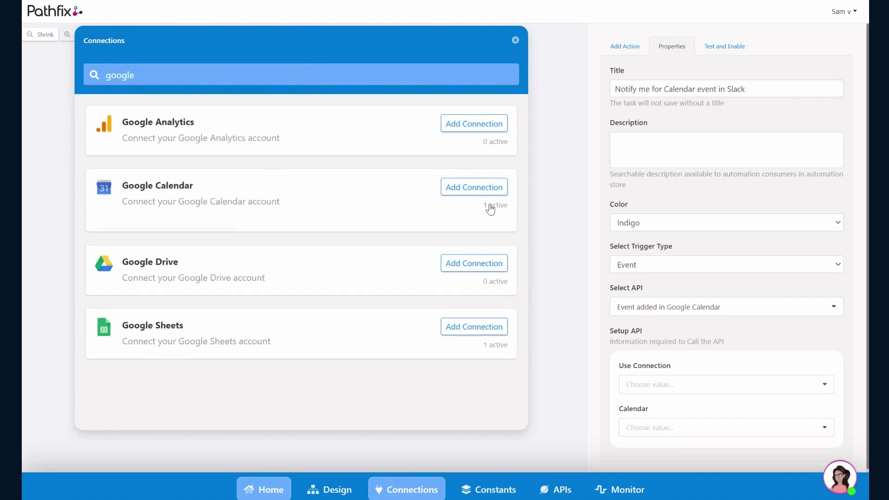
pyautogui.click(515, 40)
# - Set the trigger to use the Google Calendar connection "My calendar" and the calendar named by the account's e-mail address
pyautogui.click(661, 386)
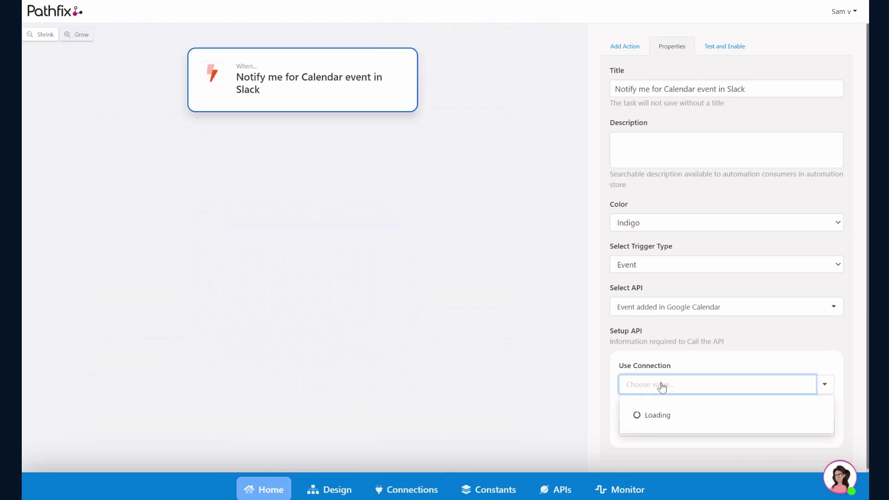
pyautogui.click(685, 416)
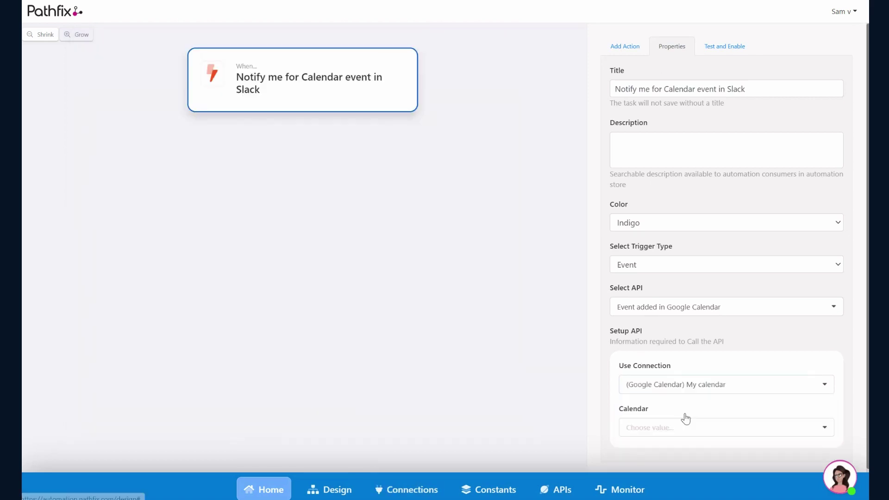
pyautogui.click(664, 437)
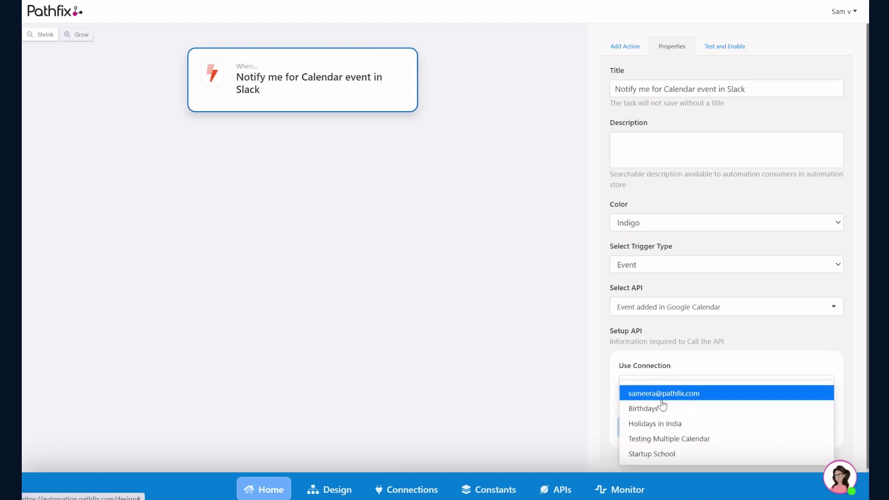
pyautogui.click(665, 399)
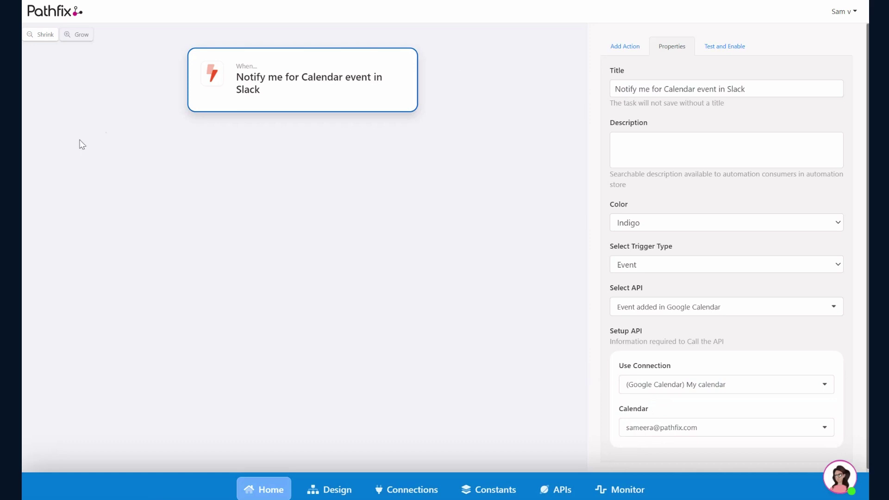
# - Add a Call API action titled "Send me a message on Slack" that uses the Slack API "Send Message to a Channel"
pyautogui.click(631, 40)
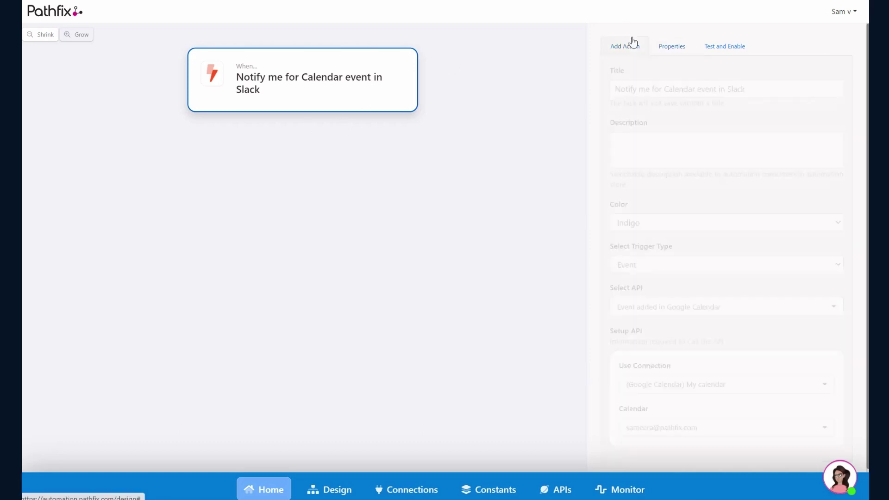
pyautogui.click(705, 100)
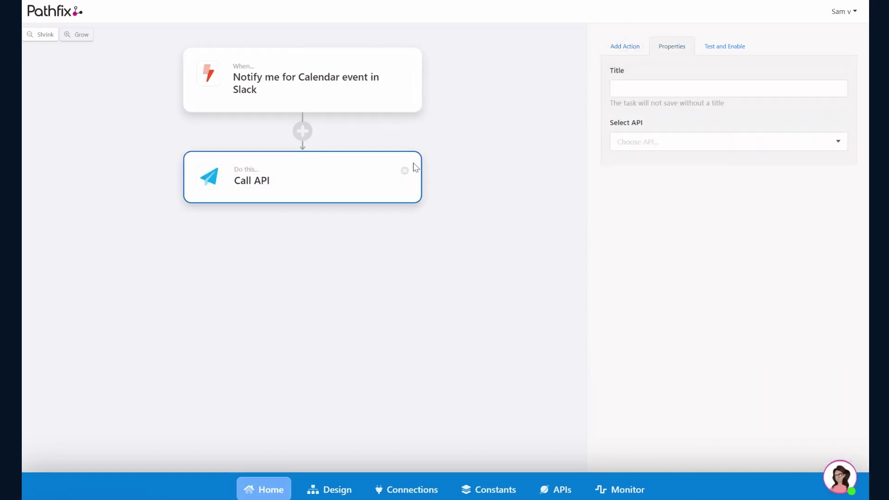
pyautogui.click(653, 90)
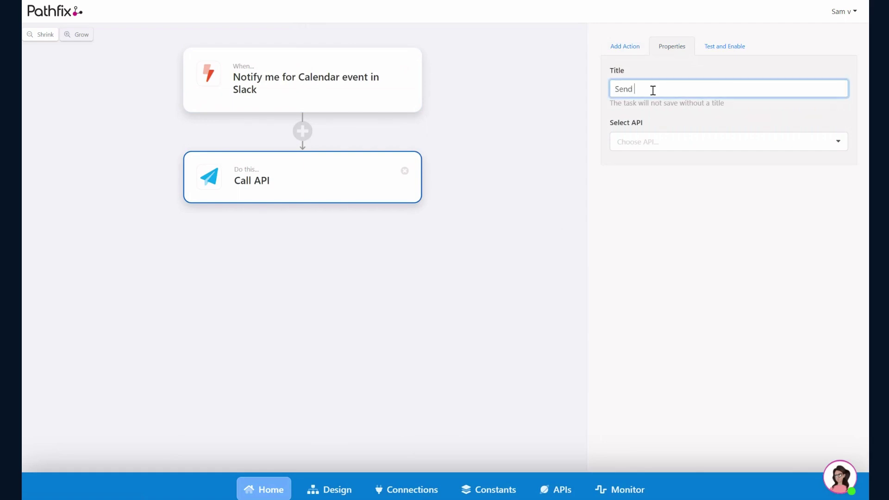
pyautogui.write('Send me a message on Slack')
pyautogui.click(674, 146)
pyautogui.write('slac')
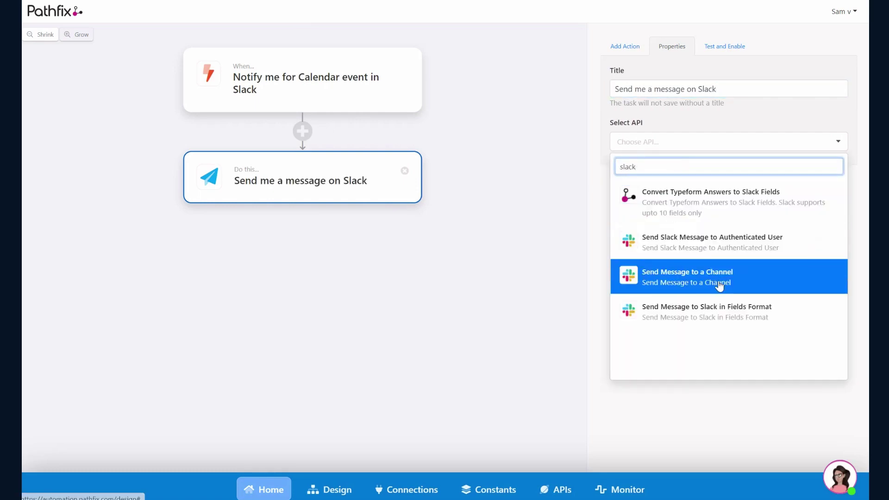
pyautogui.click(719, 285)
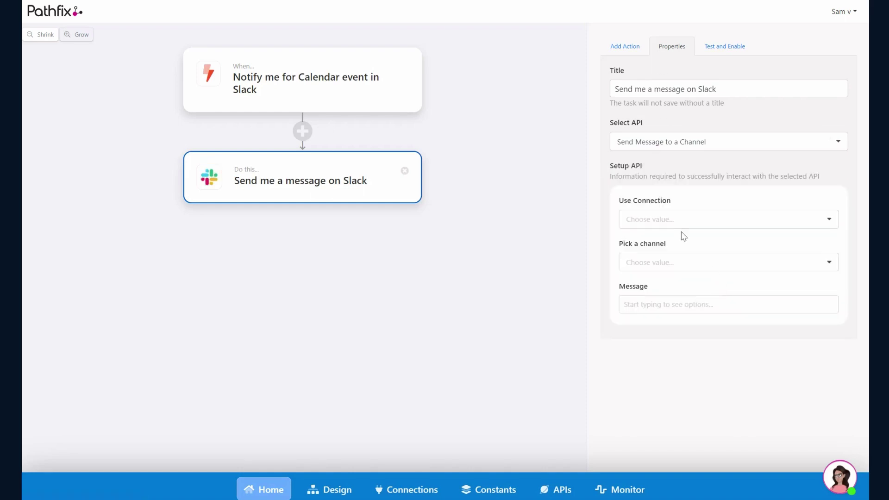
# - Set the Slack action to use the Pathfix connection and post to the general channel
pyautogui.click(672, 224)
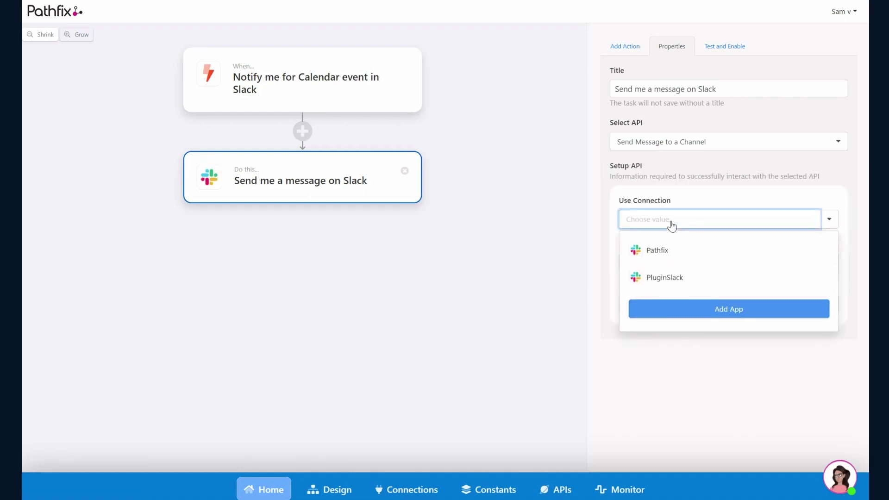
pyautogui.click(673, 251)
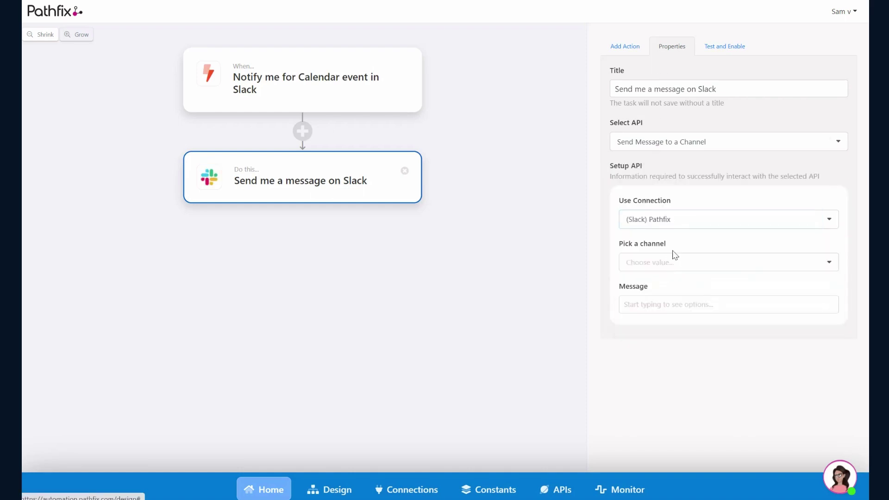
pyautogui.click(681, 267)
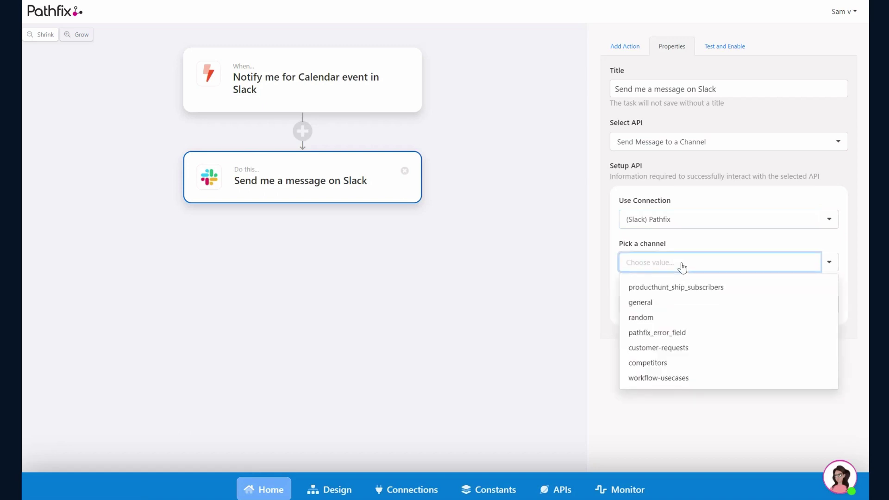
pyautogui.click(648, 303)
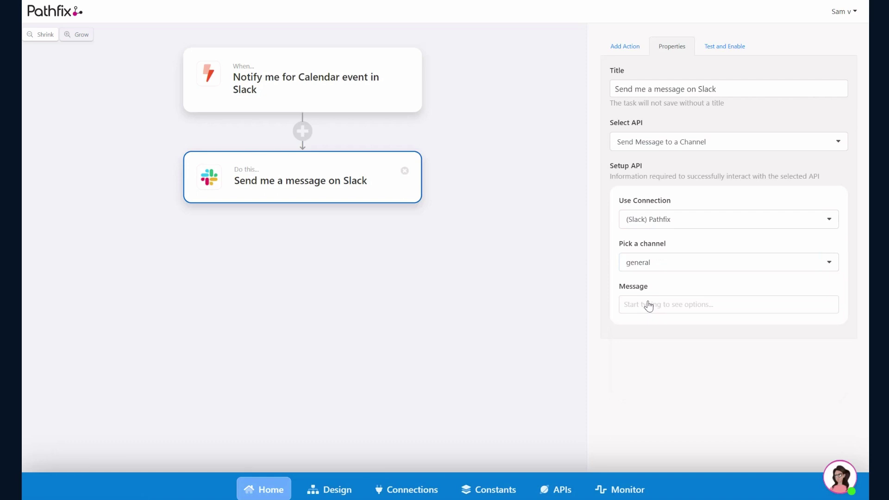
# - Compose the Slack message as "New event created" followed by the calendar event's summary field
pyautogui.click(648, 304)
pyautogui.write('New ')
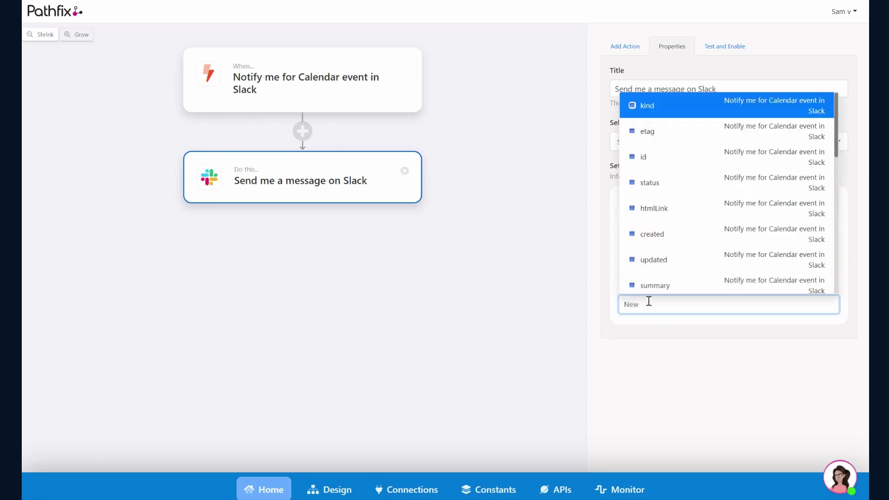
pyautogui.write('event created')
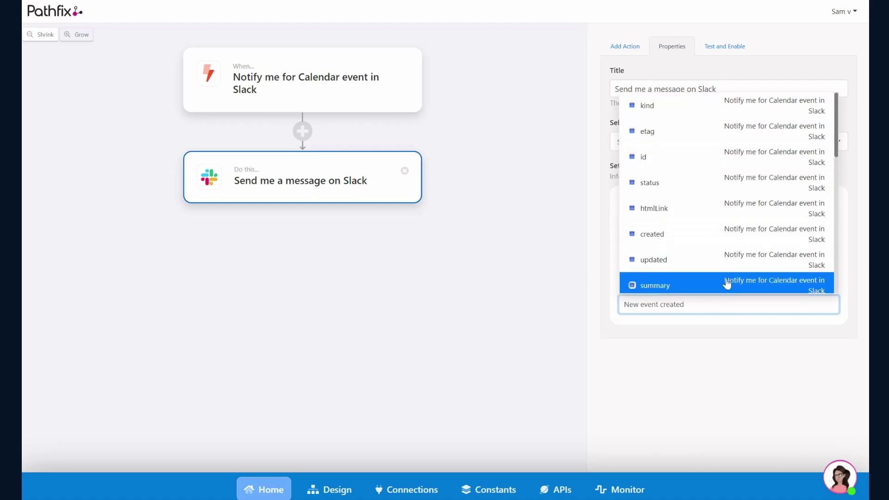
pyautogui.scroll(-2, 727, 280)
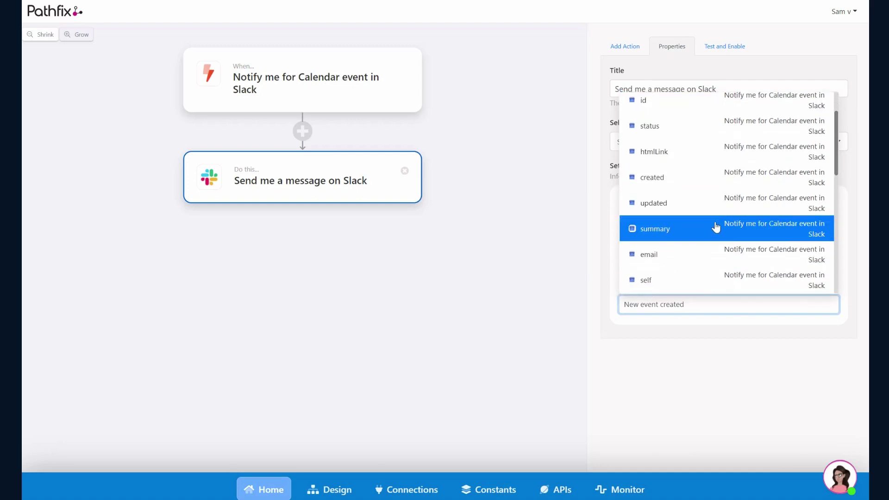
pyautogui.click(716, 227)
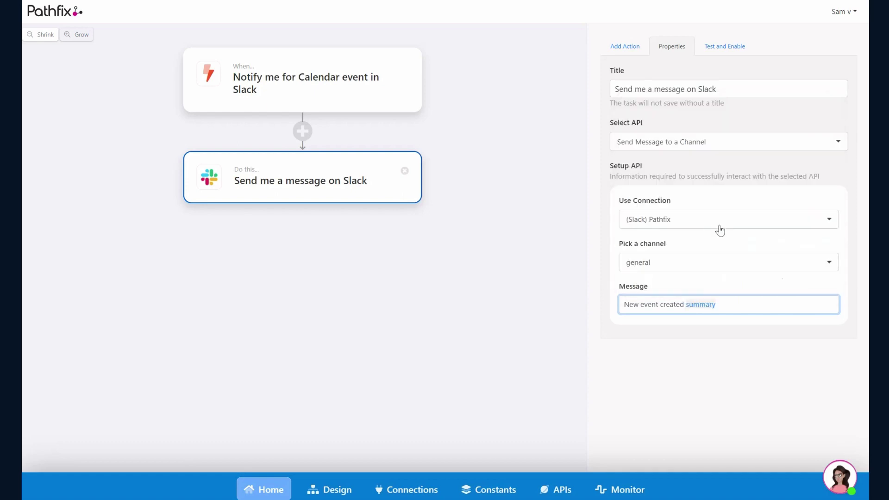
pyautogui.click(761, 328)
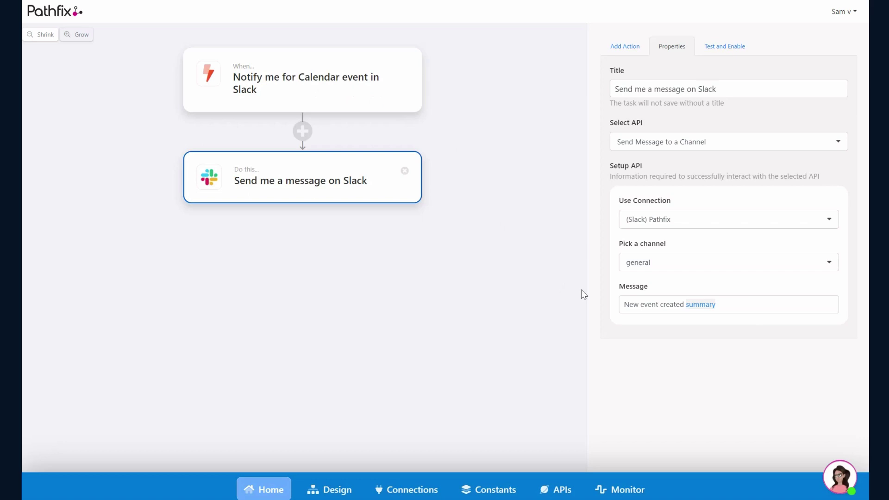
# - Run a test of the finished automation and return to the My Automations overview
pyautogui.click(733, 47)
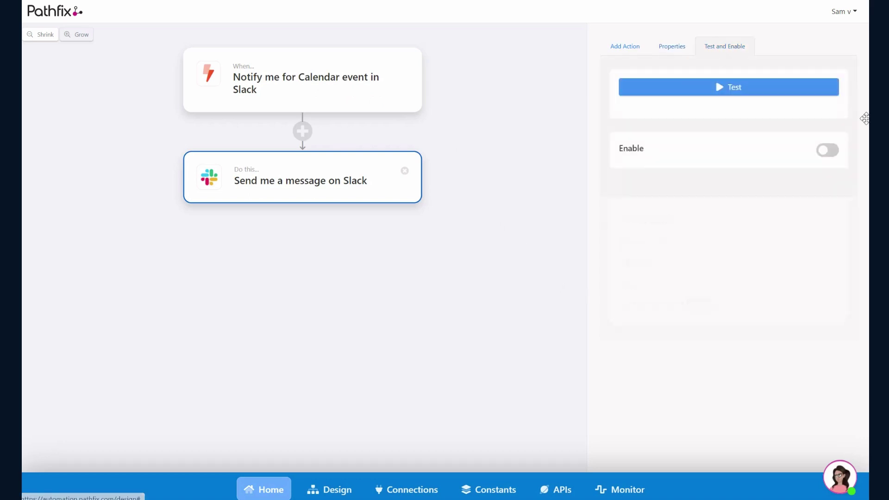
pyautogui.click(740, 95)
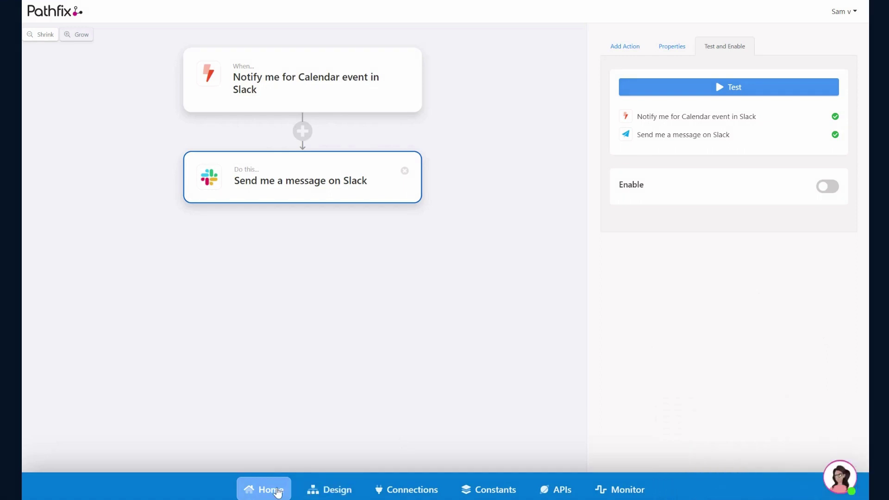
pyautogui.click(277, 492)
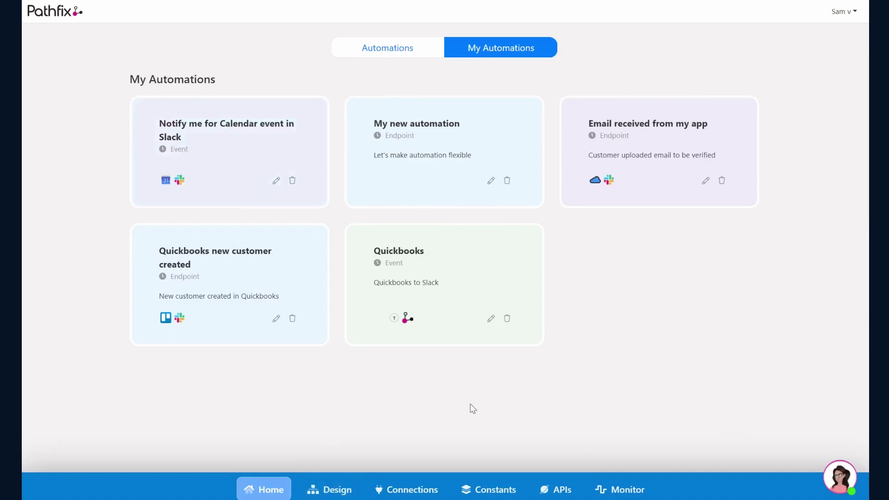
# - Create a new automation titled "Pipedrive to Google Sheets" with the color Deep Orange
pyautogui.click(332, 494)
pyautogui.click(368, 104)
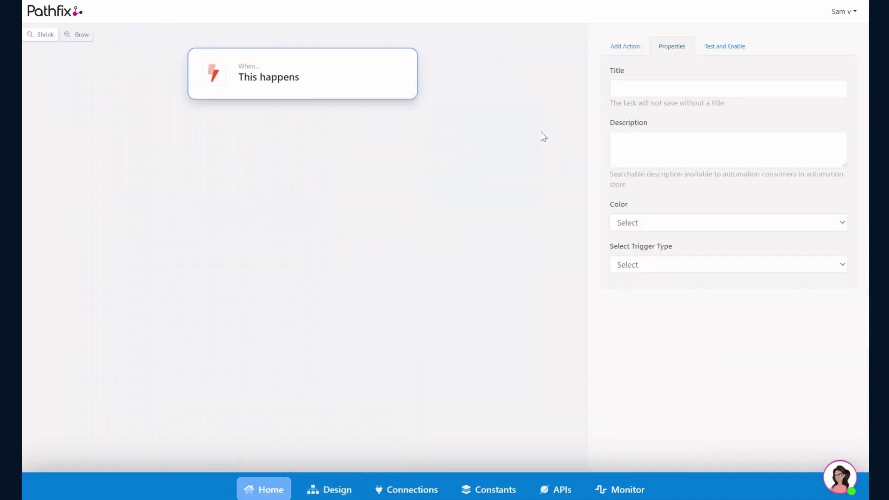
pyautogui.click(640, 89)
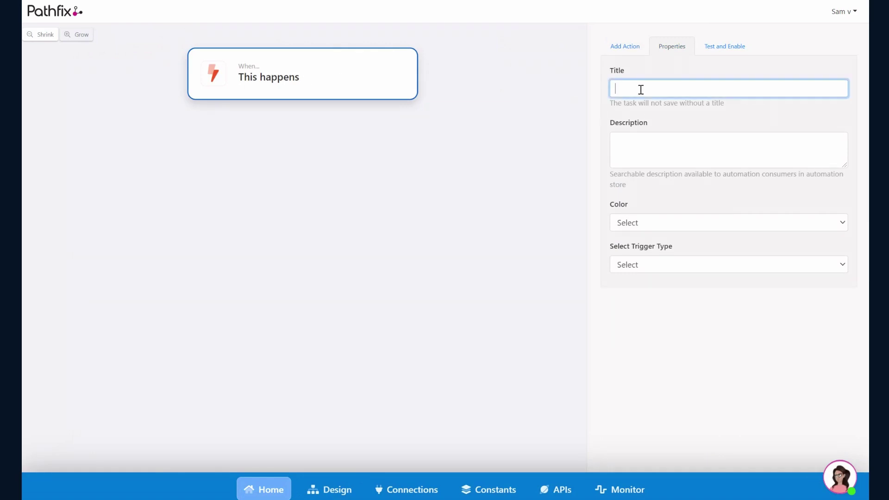
pyautogui.write('Pipedrive to Google Sheets')
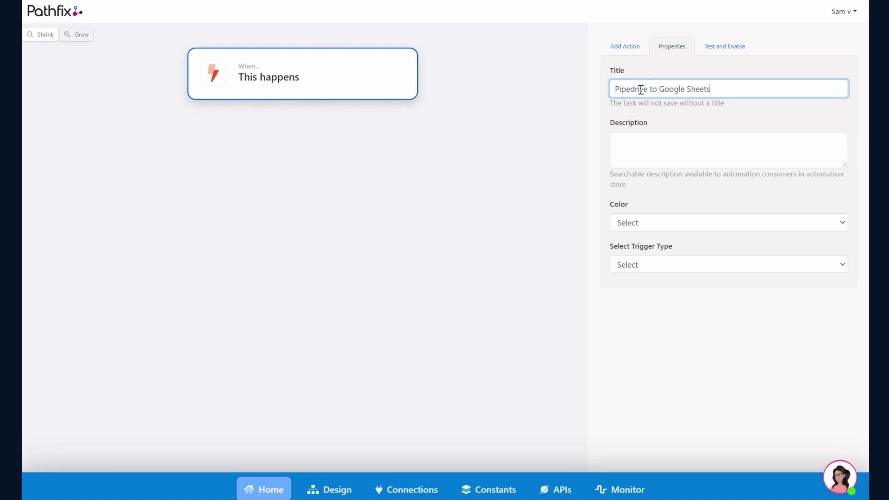
pyautogui.click(661, 224)
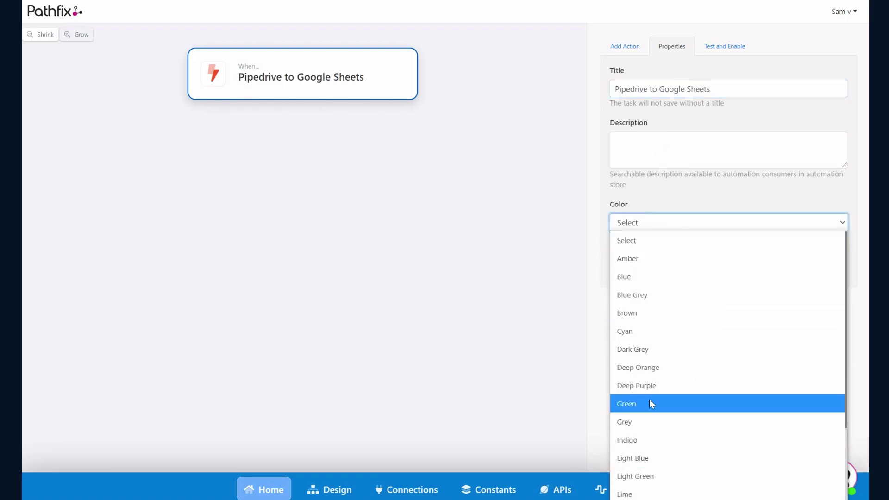
pyautogui.click(661, 366)
# - Set the automation's trigger type to Endpoint, then generate its endpoint URL and copy it
pyautogui.click(664, 265)
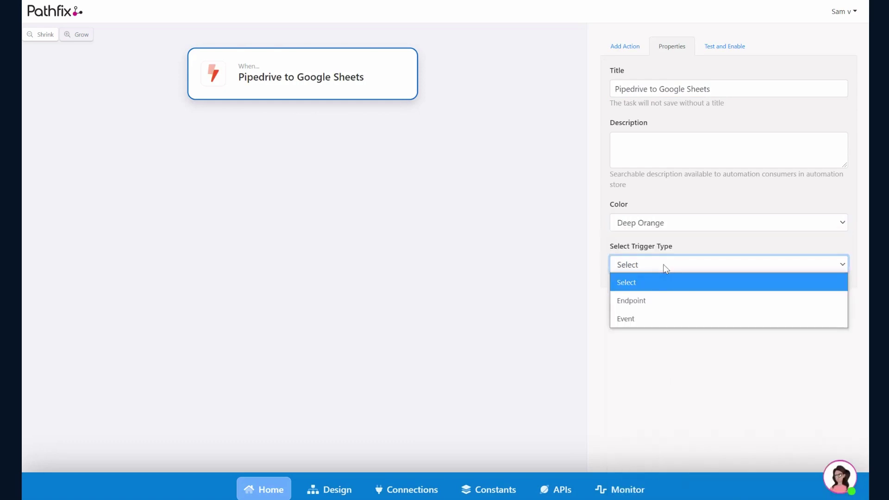
pyautogui.click(663, 299)
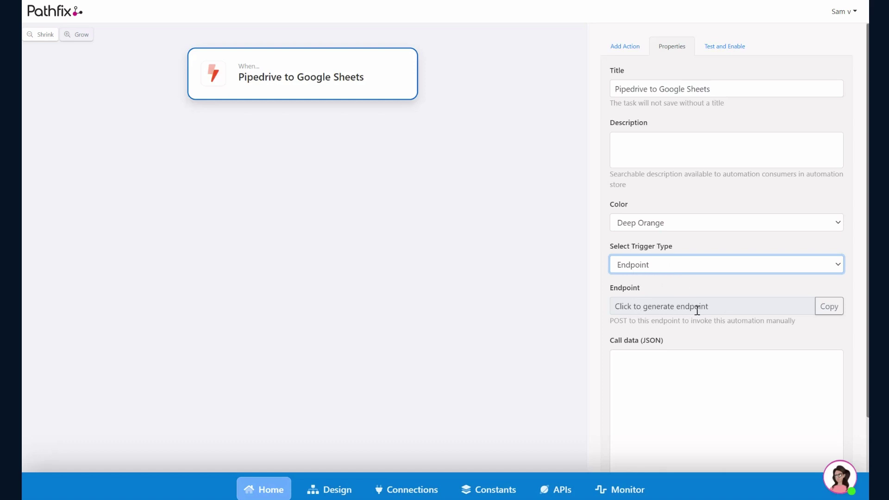
pyautogui.click(754, 313)
pyautogui.click(754, 316)
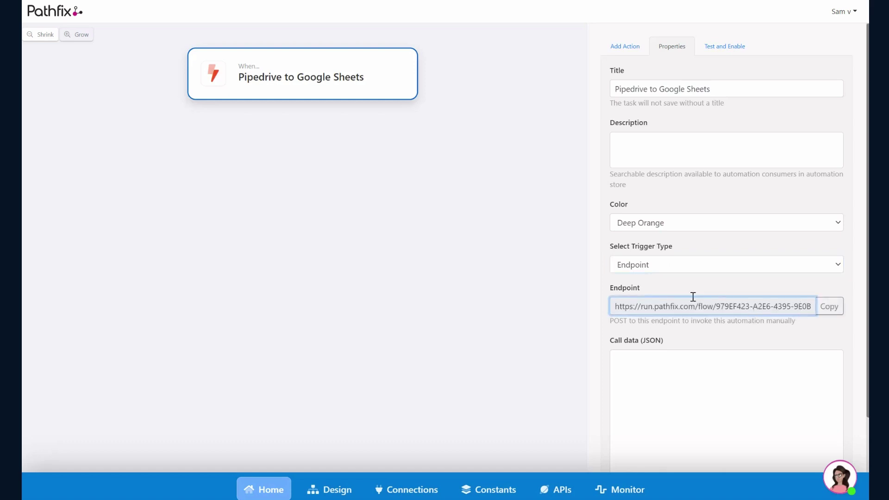
pyautogui.click(820, 311)
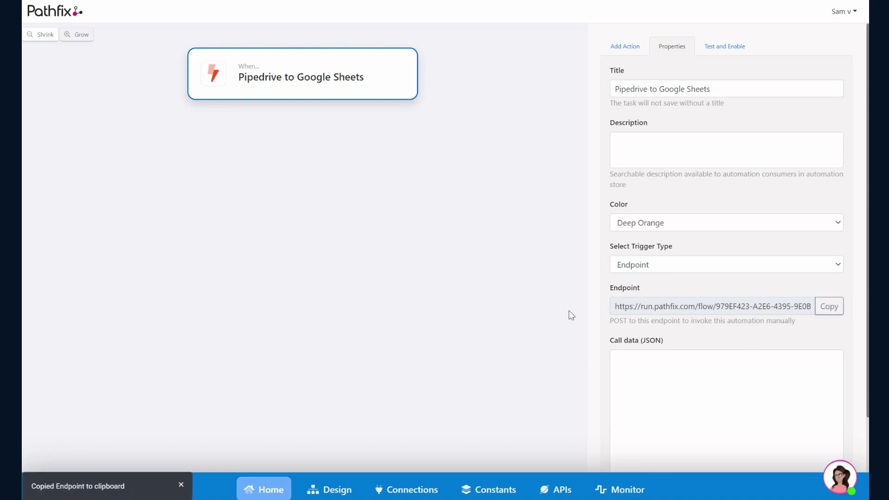
# - Add a Call API action titled "Pipedrive new person" below the trigger
pyautogui.click(620, 52)
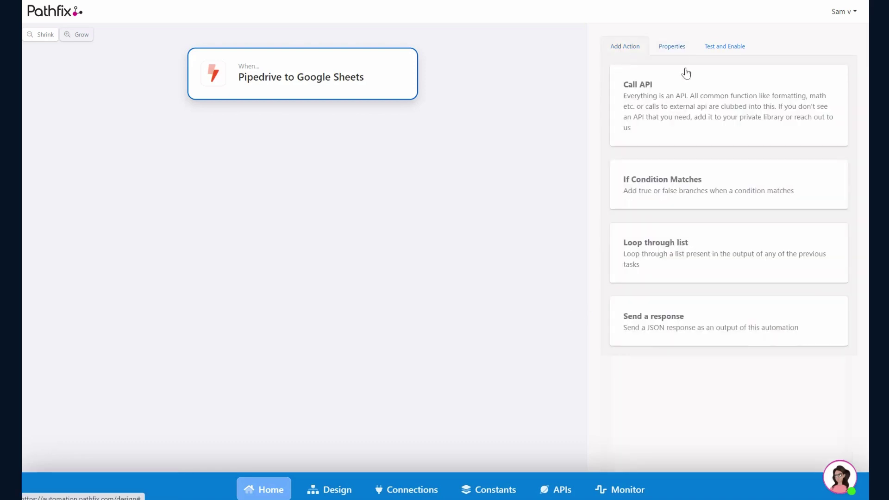
pyautogui.click(687, 113)
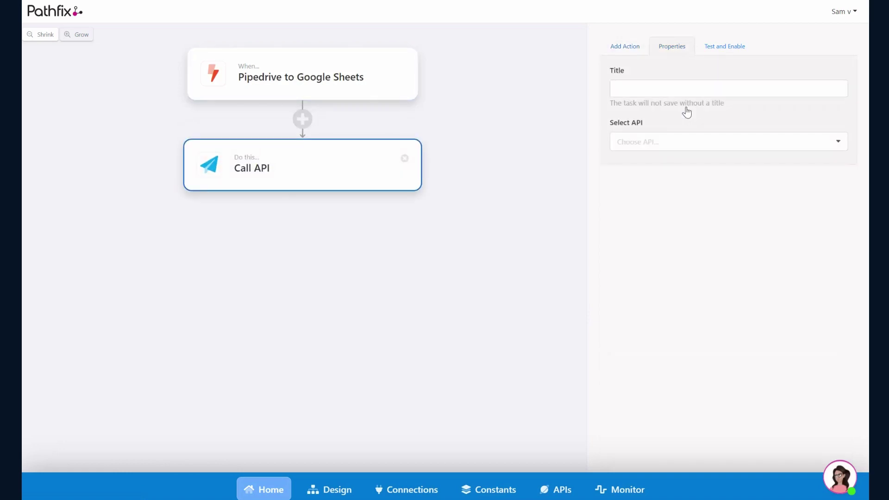
pyautogui.click(668, 89)
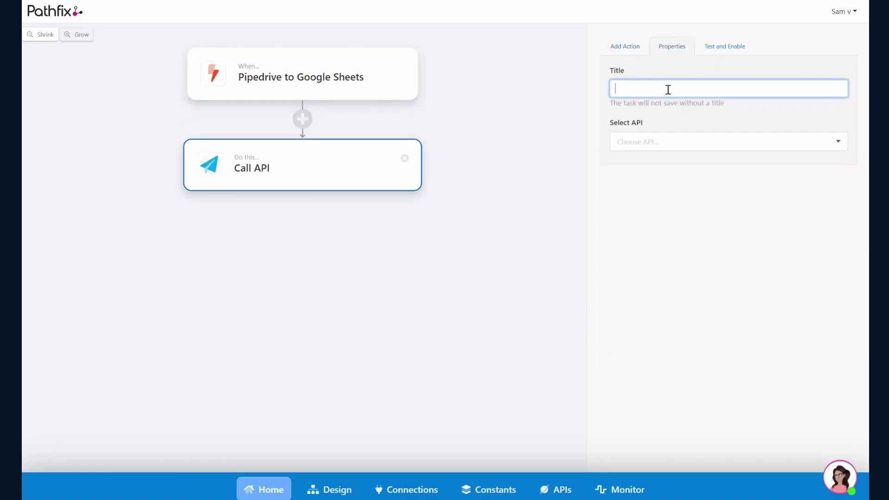
pyautogui.write('Pipedrive new person')
# - Search the APIs available to the new action for "pipedrive"
pyautogui.click(670, 144)
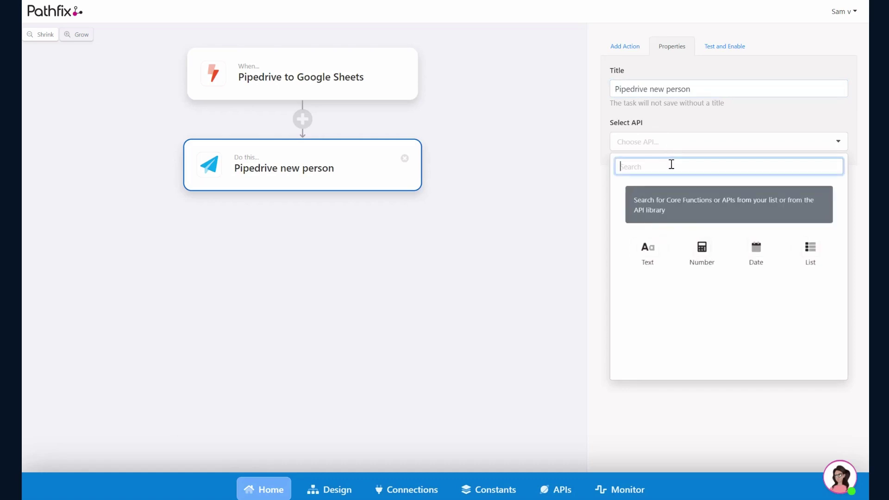
pyautogui.write('pipedri')
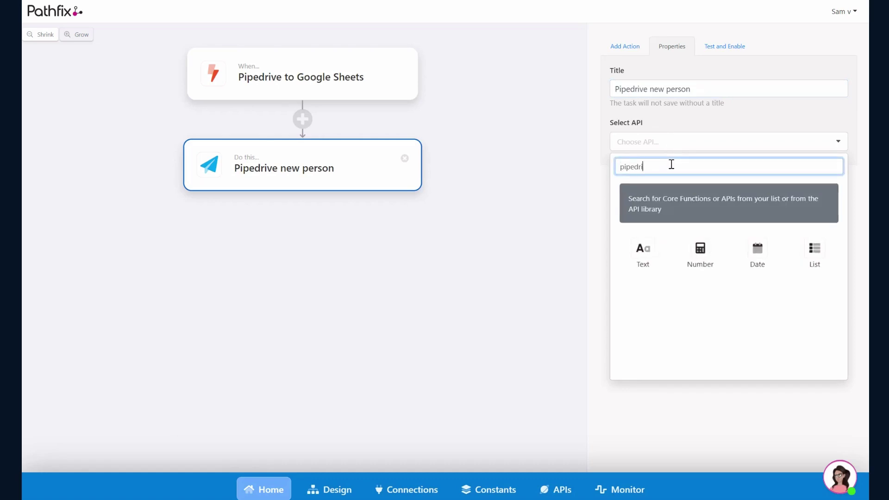
pyautogui.write('ve')
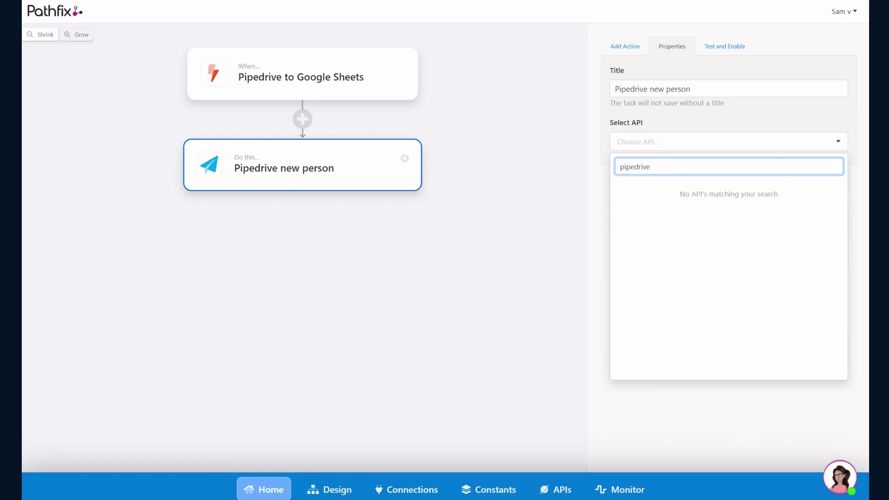
# - Start a new entry in the configured APIs and name it "Get list of persons"
pyautogui.click(551, 494)
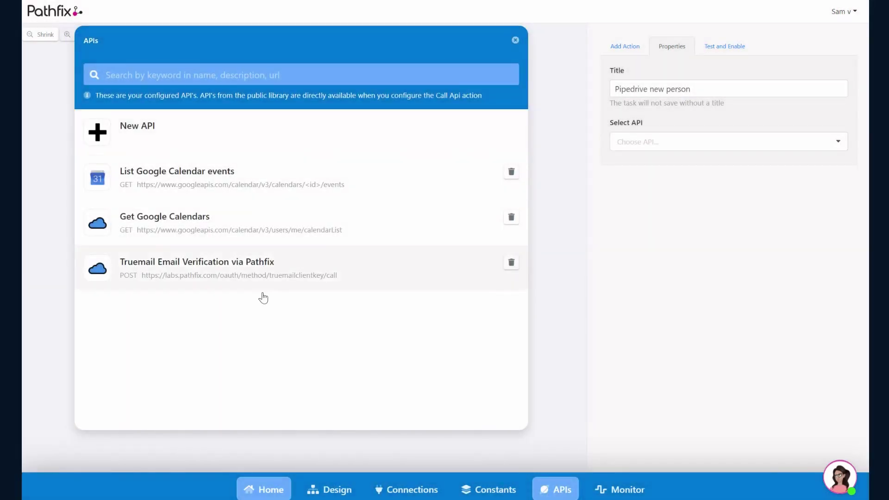
pyautogui.click(222, 136)
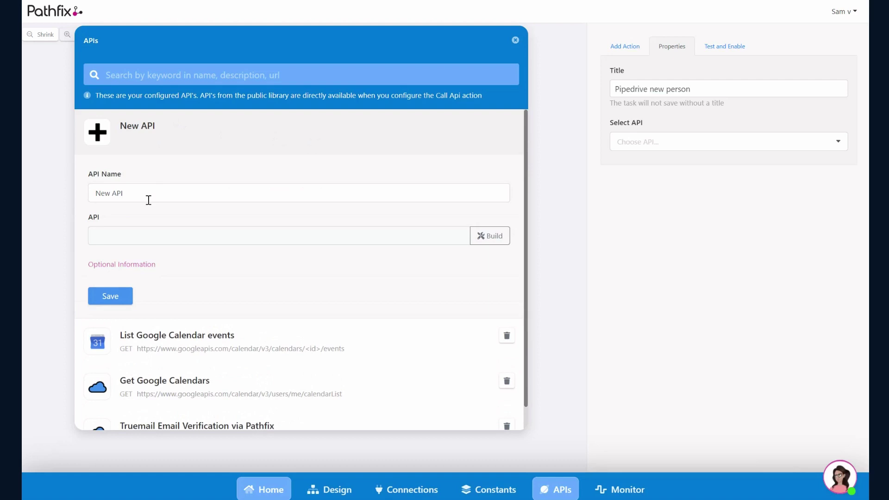
pyautogui.moveTo(156, 192); pyautogui.dragTo(85, 199)
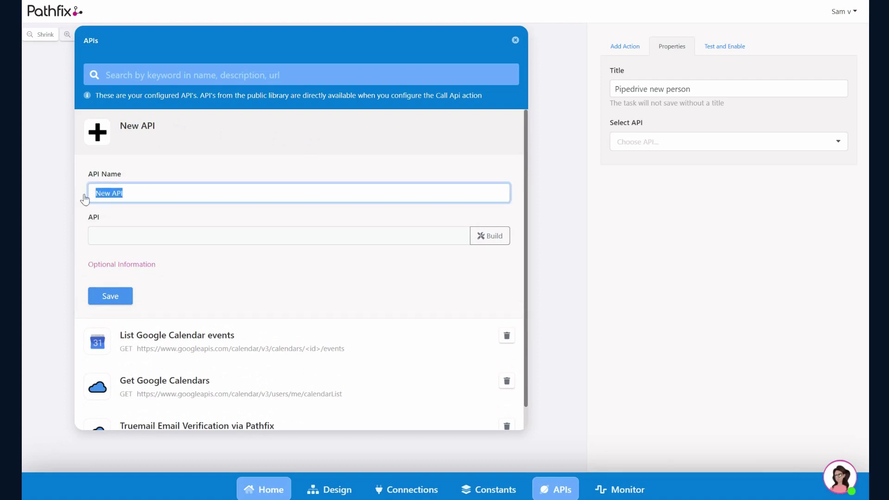
pyautogui.write('Get list of persons')
pyautogui.click(193, 245)
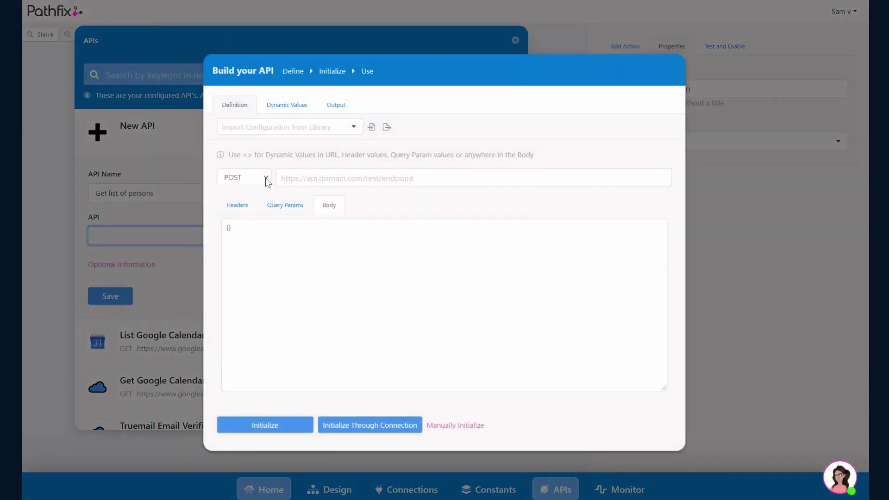
pyautogui.click(266, 179)
pyautogui.click(246, 213)
pyautogui.click(306, 180)
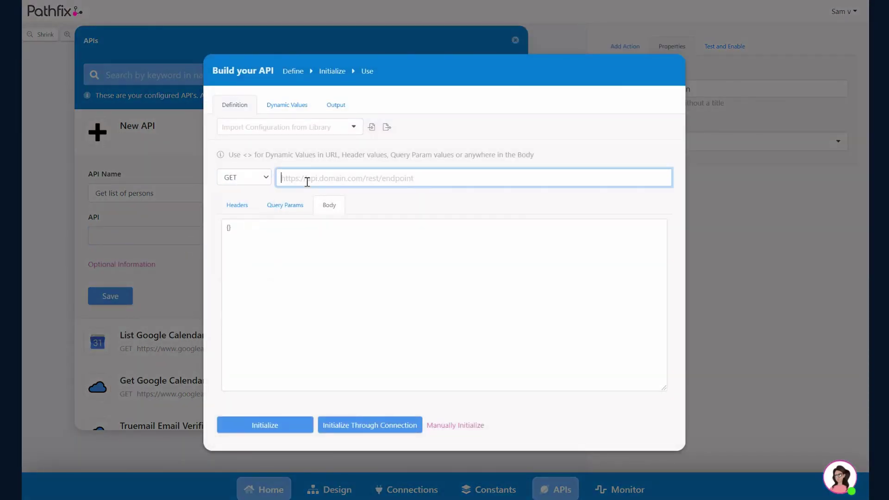
pyautogui.hotkey('ctrl', 'v')
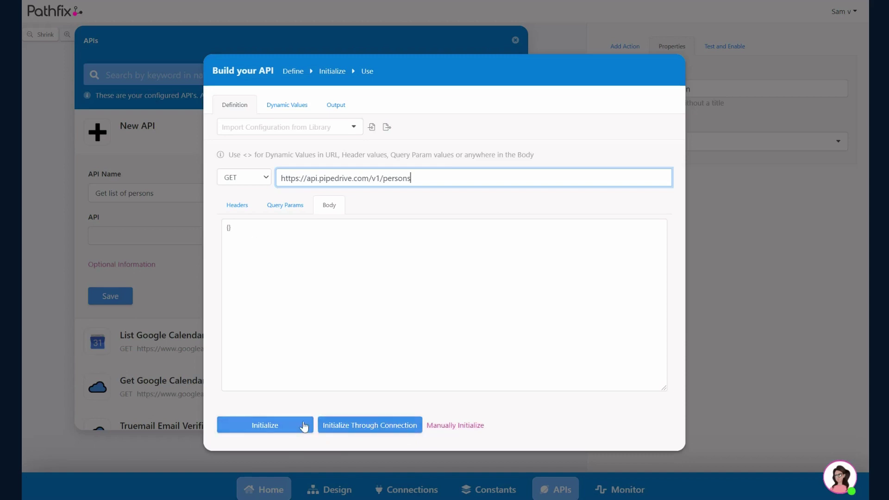
# - Initialize the API through the Pipedrive "Pathfix account" connection and accept its output for use
pyautogui.click(393, 428)
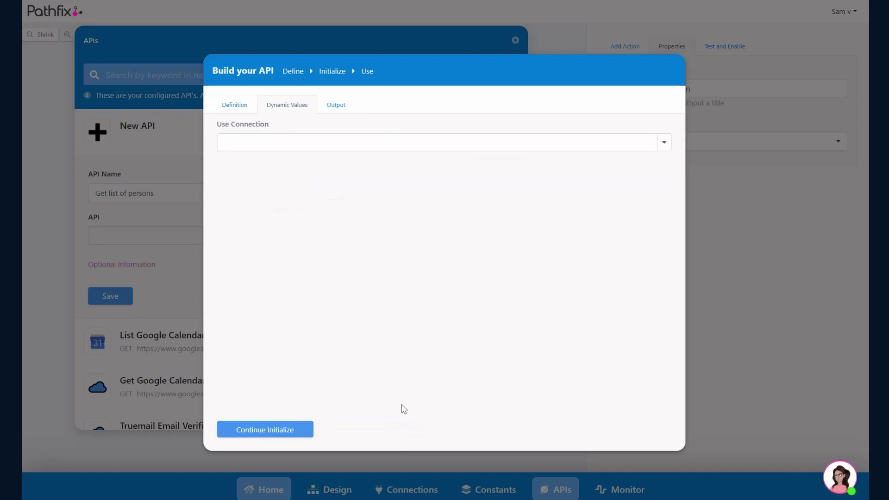
pyautogui.click(318, 147)
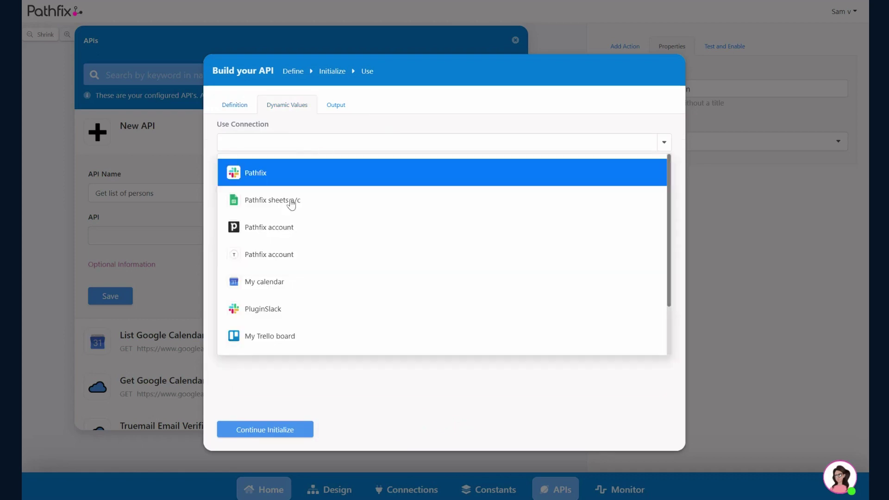
pyautogui.click(263, 226)
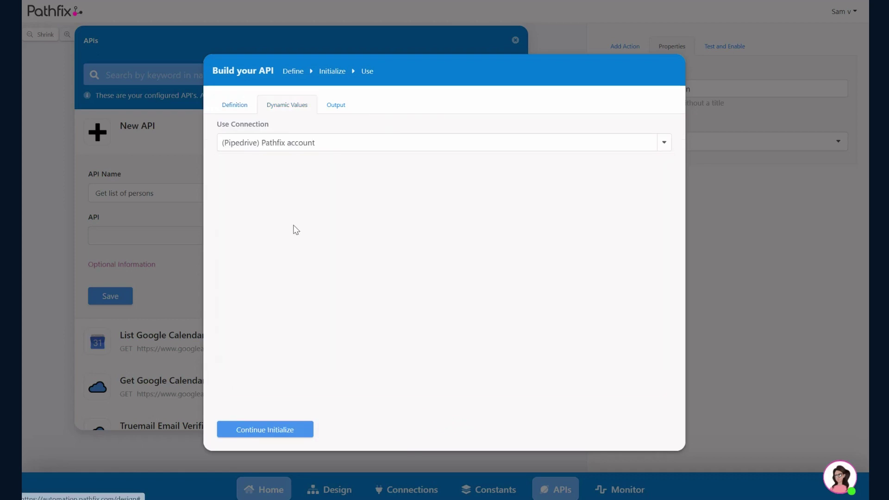
pyautogui.click(272, 434)
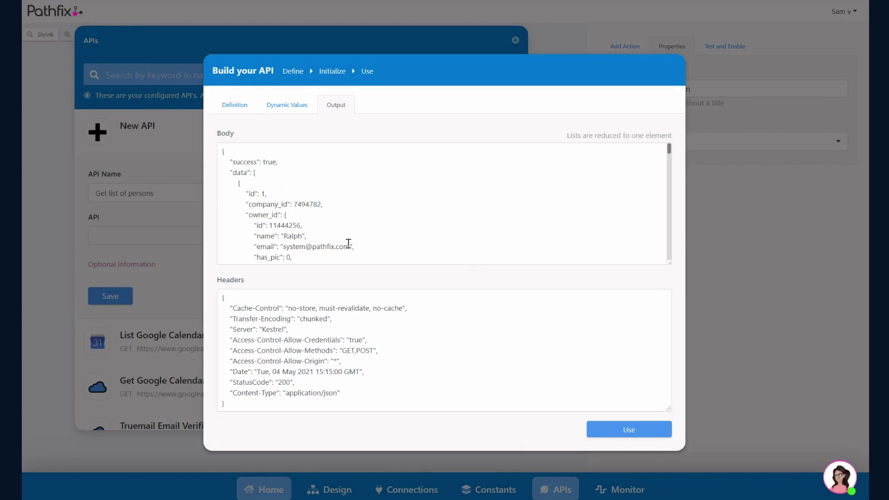
pyautogui.scroll(-3, 349, 243)
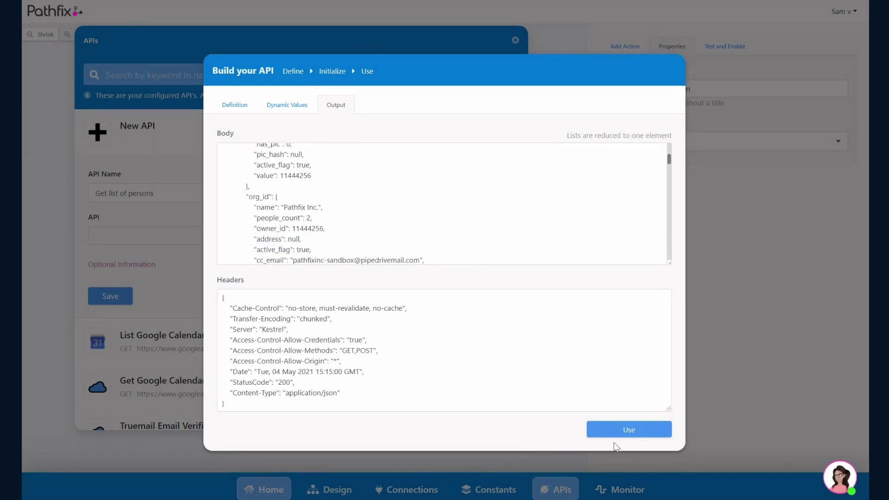
pyautogui.click(627, 428)
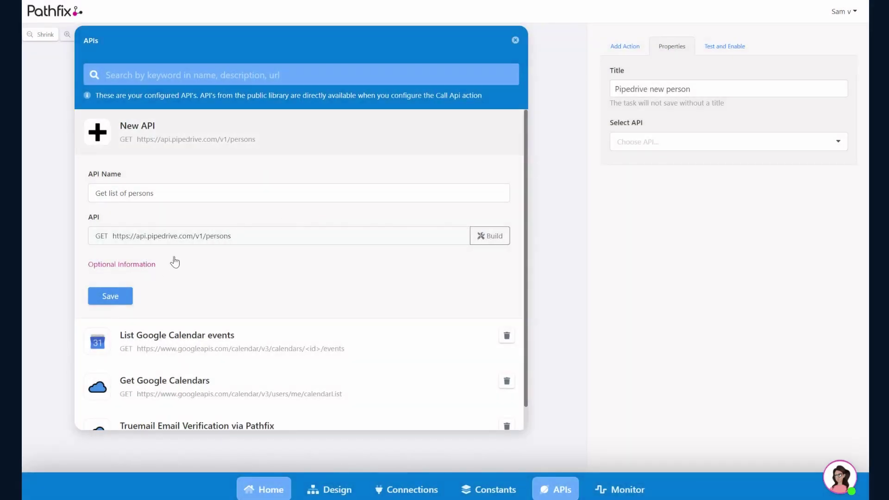
# - Set the API's provider to Pipedrive with type Action, save it and return to the automation design
pyautogui.click(143, 264)
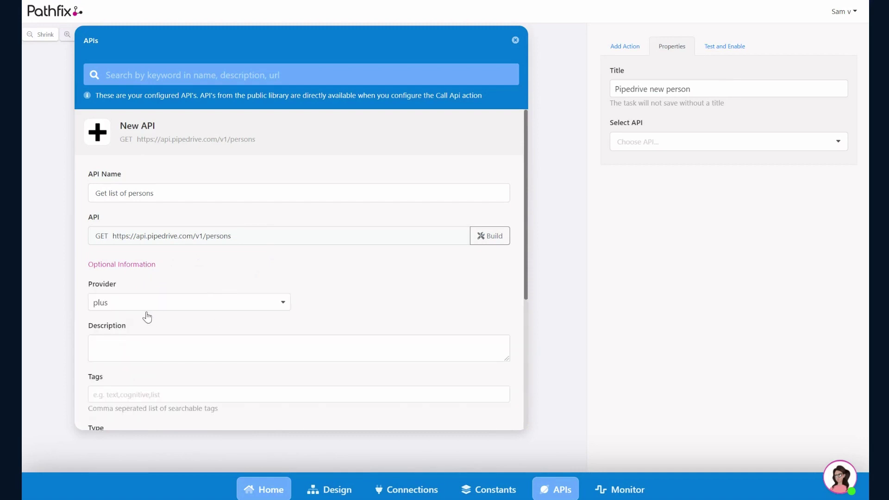
pyautogui.click(282, 307)
pyautogui.scroll(-2, 200, 282)
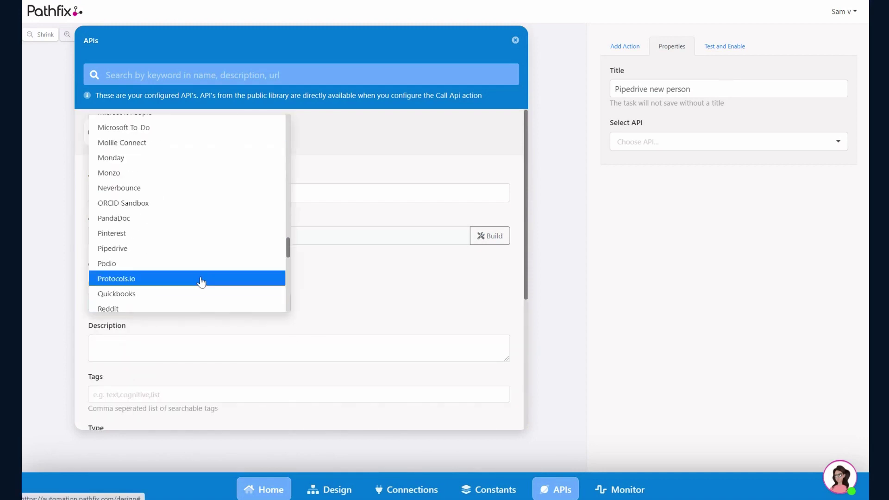
pyautogui.click(191, 251)
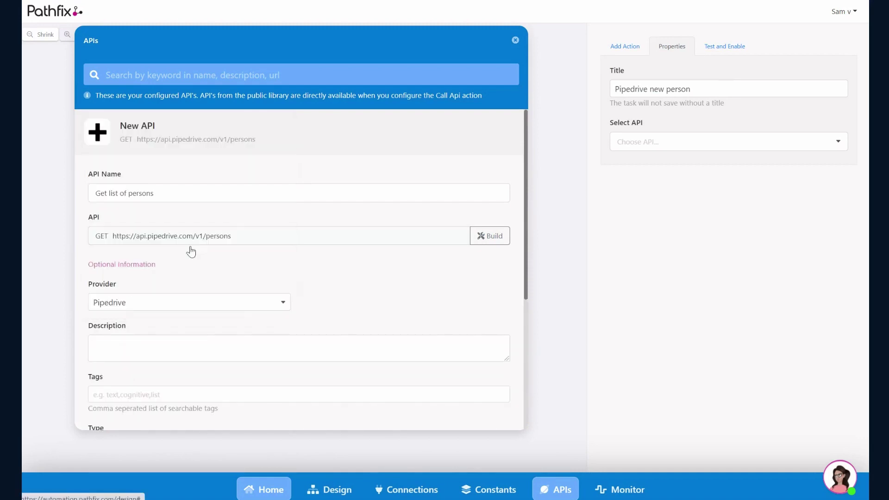
pyautogui.scroll(-1, 355, 321)
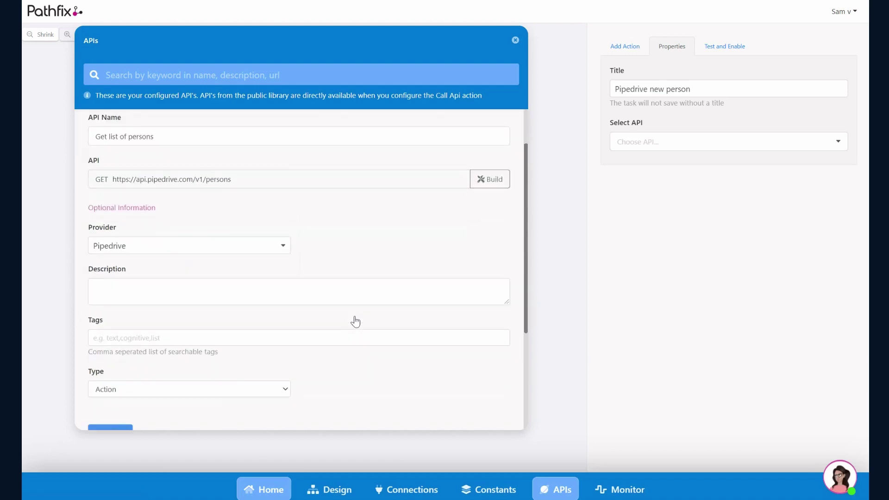
pyautogui.scroll(-1, 355, 322)
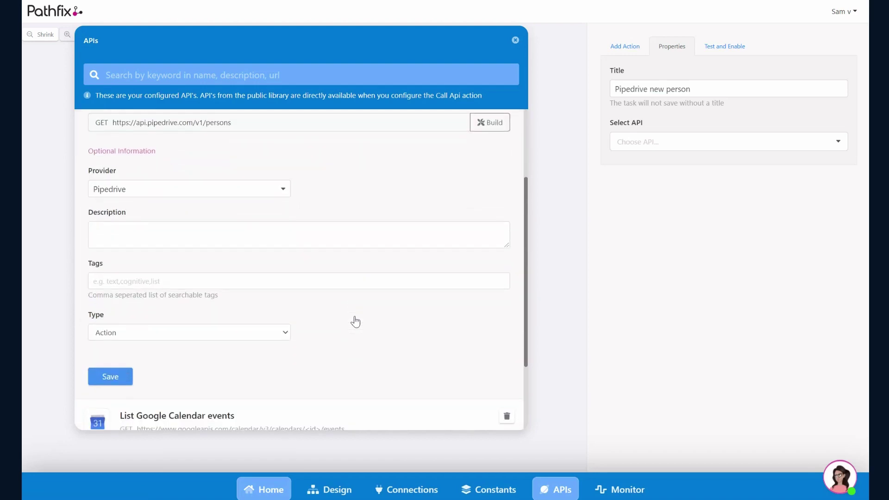
pyautogui.click(267, 336)
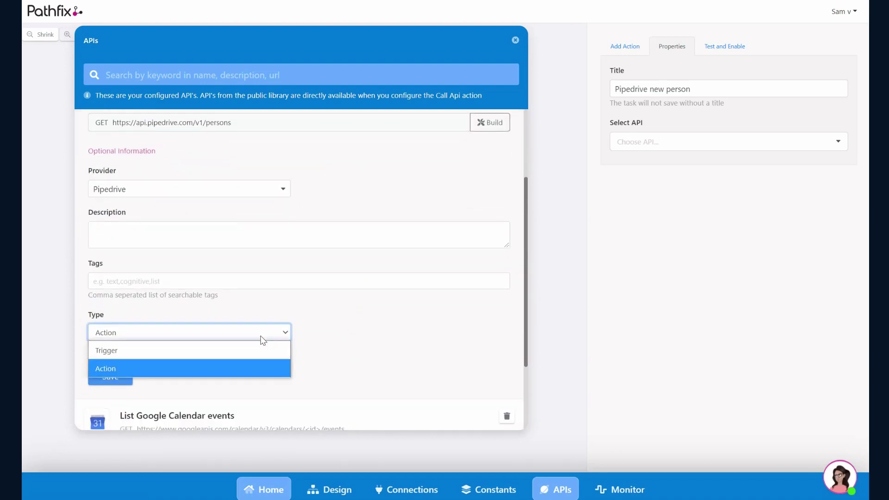
pyautogui.click(206, 374)
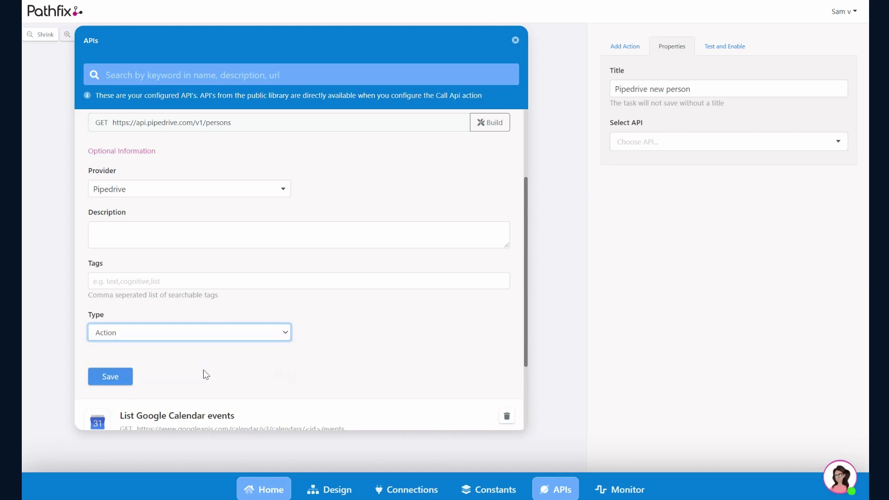
pyautogui.click(117, 380)
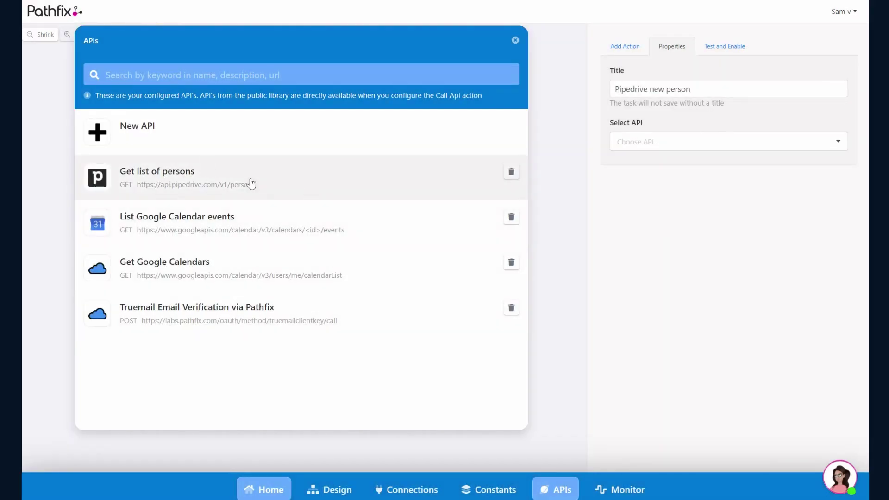
pyautogui.click(516, 40)
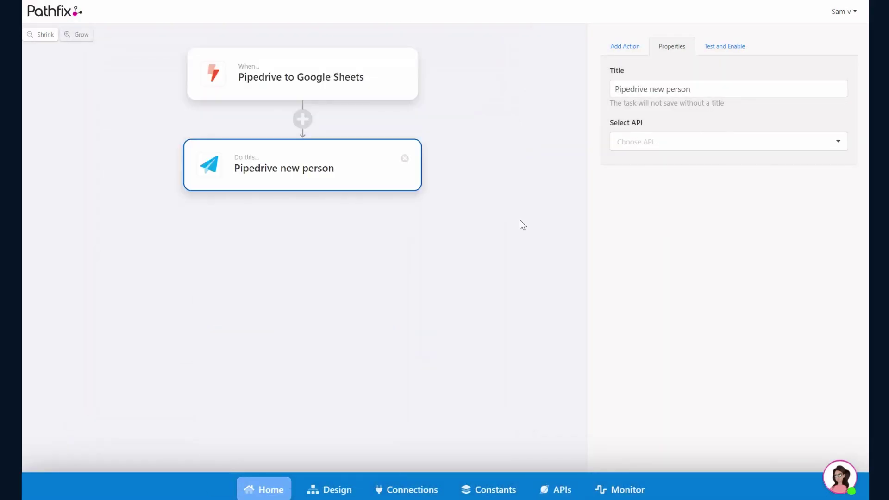
# - Assign the "Get list of persons" API to the "Pipedrive new person" action with the Pipedrive "Pathfix account" connection
pyautogui.click(672, 143)
pyautogui.write('pipedrive')
pyautogui.click(701, 169)
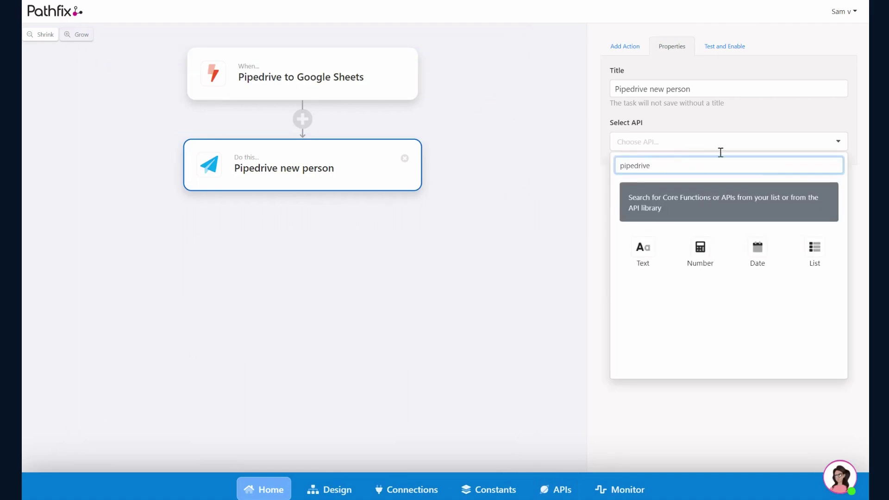
pyautogui.press('BackSpace')
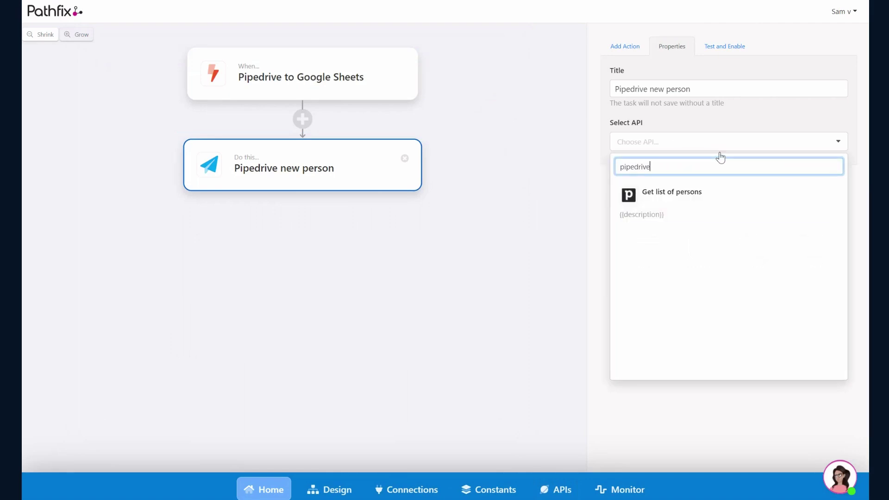
pyautogui.click(686, 197)
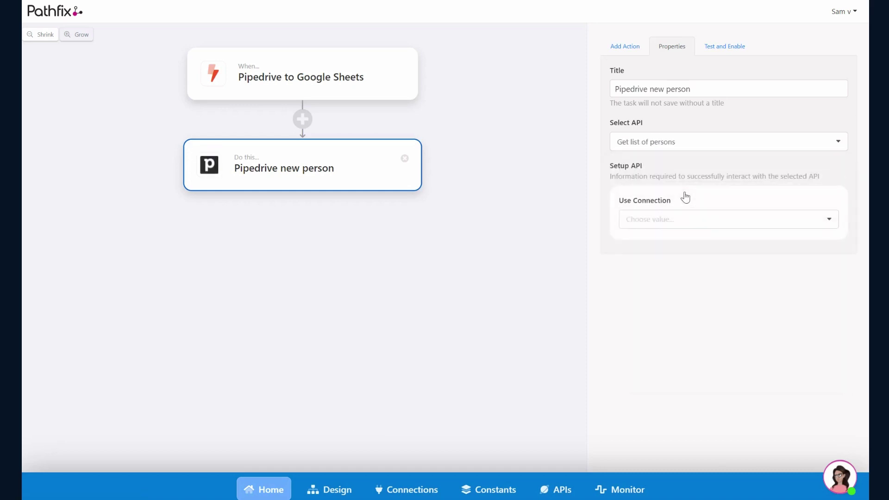
pyautogui.click(655, 226)
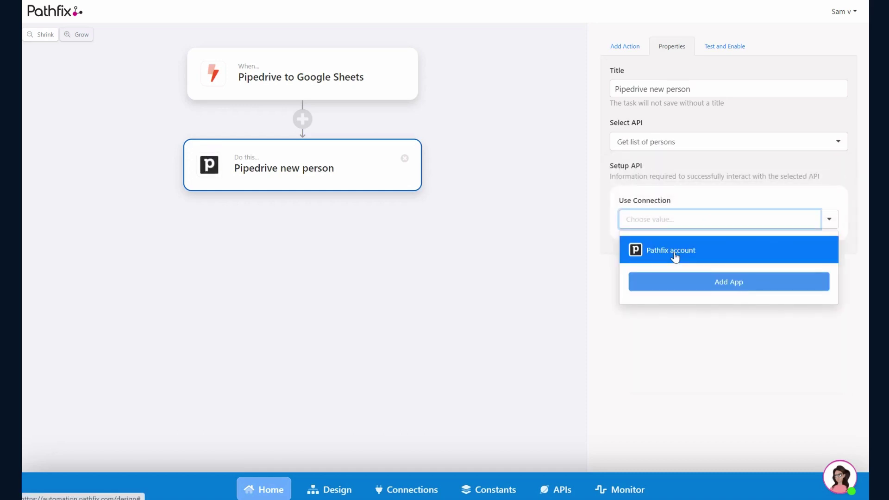
pyautogui.click(675, 256)
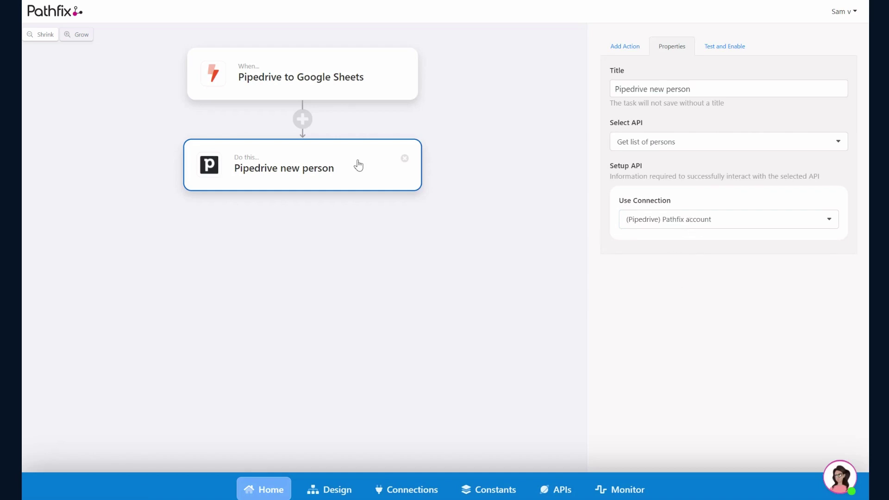
# - Add a Call API action titled "Send to Google Sheets" that uses the "Append Rows to Spreadsheet" API
pyautogui.click(623, 47)
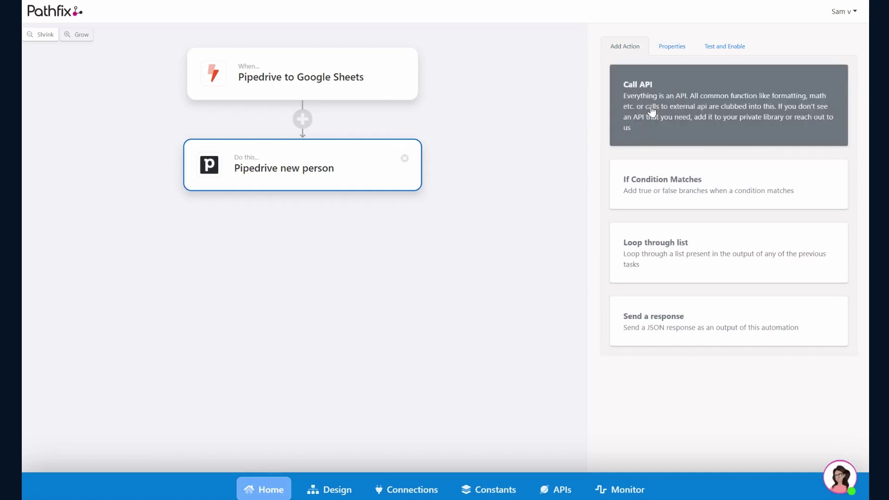
pyautogui.click(701, 123)
pyautogui.click(660, 88)
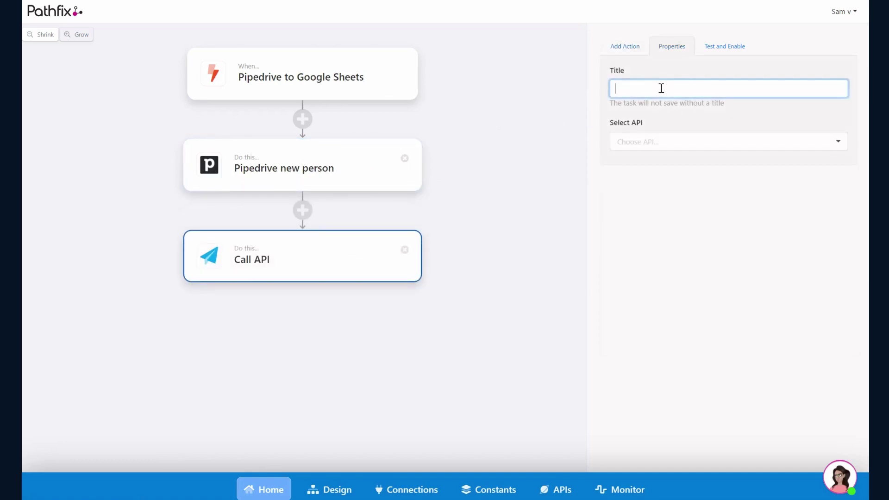
pyautogui.write('Send to Google Sheets')
pyautogui.click(663, 144)
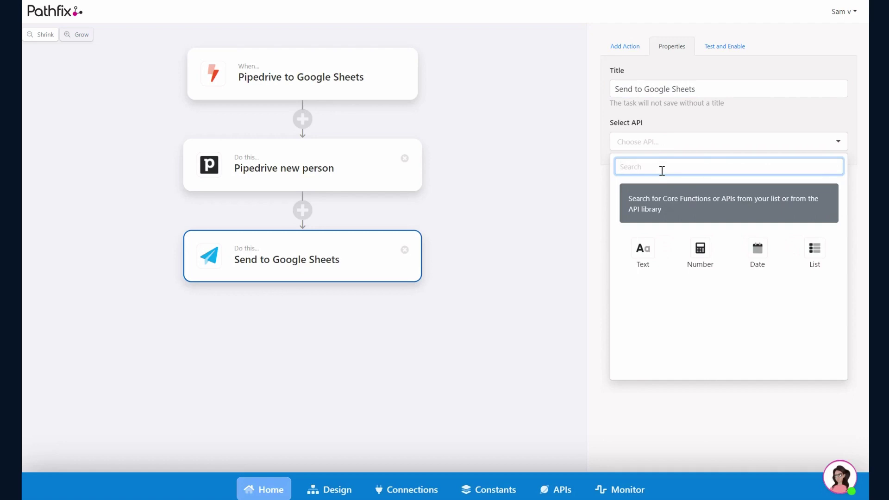
pyautogui.write('google')
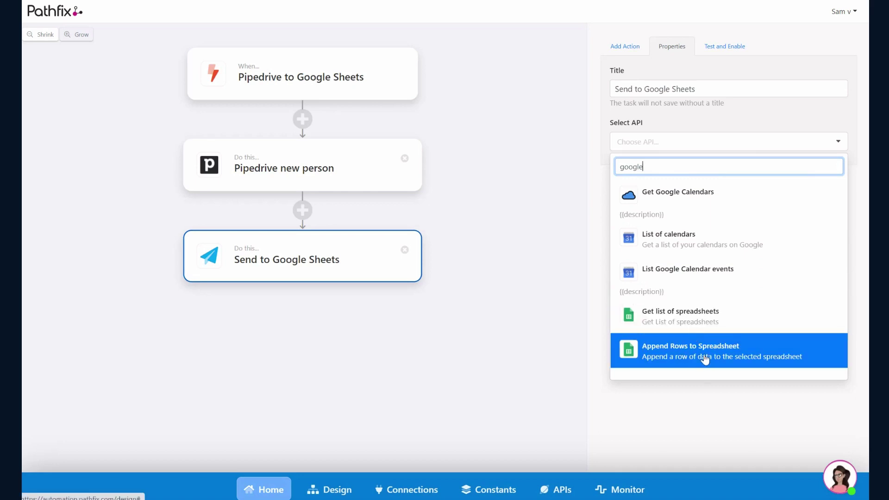
pyautogui.click(704, 359)
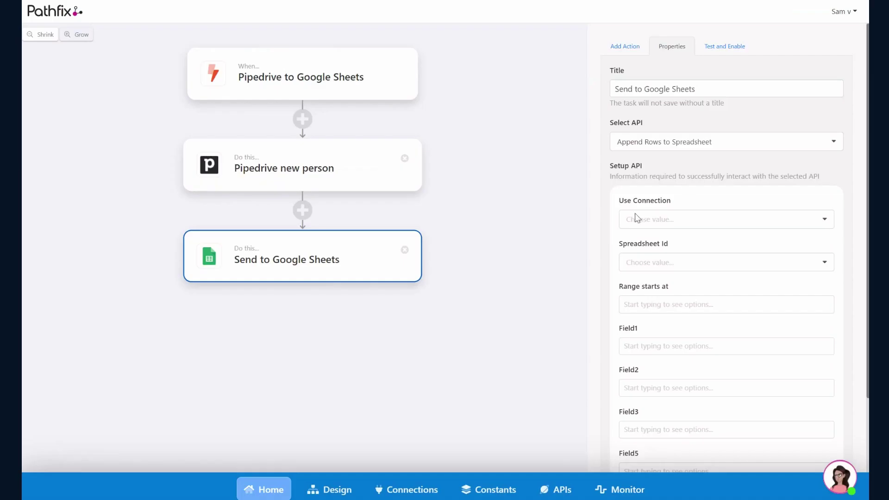
# - Connect the action through "Pathfix sheets a/c" to the "Testing sheet" spreadsheet, with the range starting at a1
pyautogui.click(662, 222)
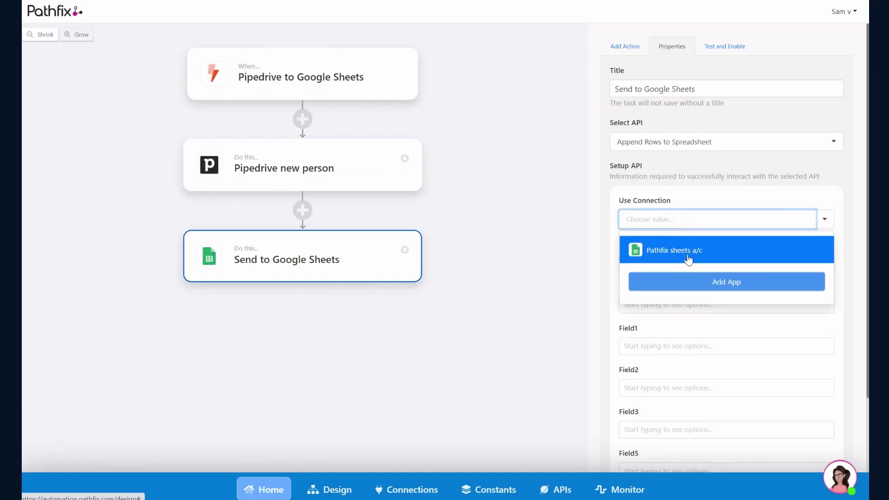
pyautogui.click(688, 254)
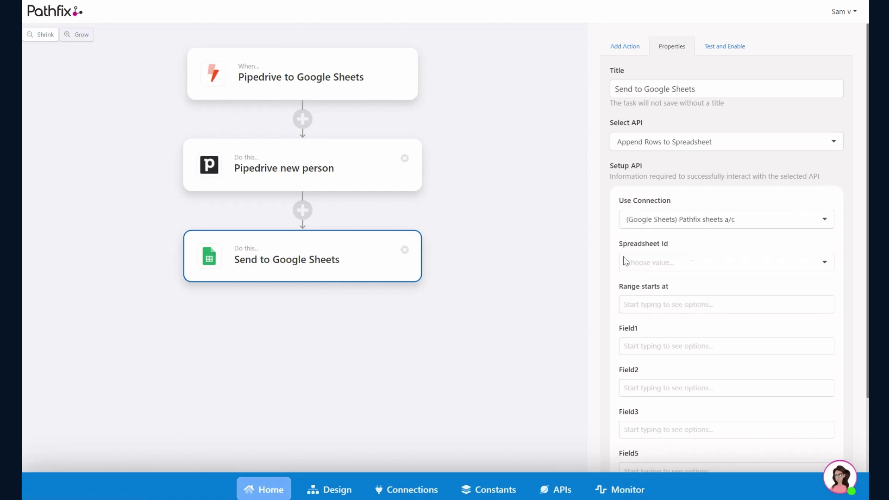
pyautogui.click(679, 270)
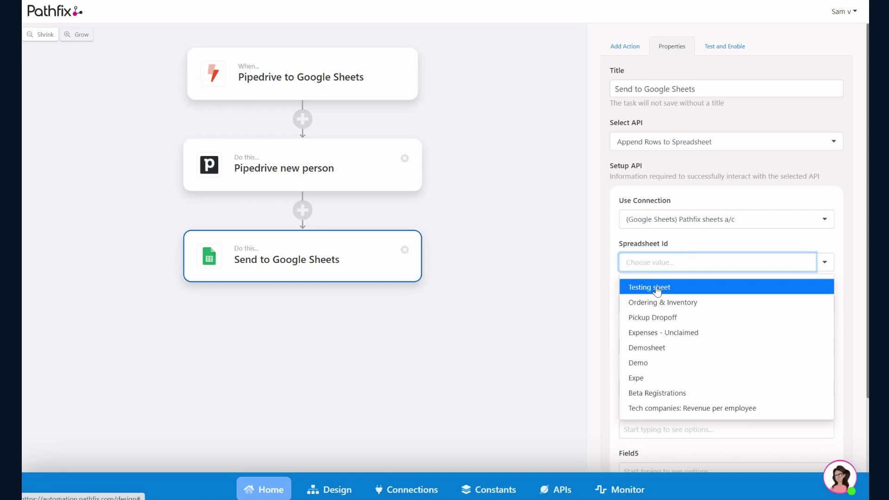
pyautogui.click(657, 291)
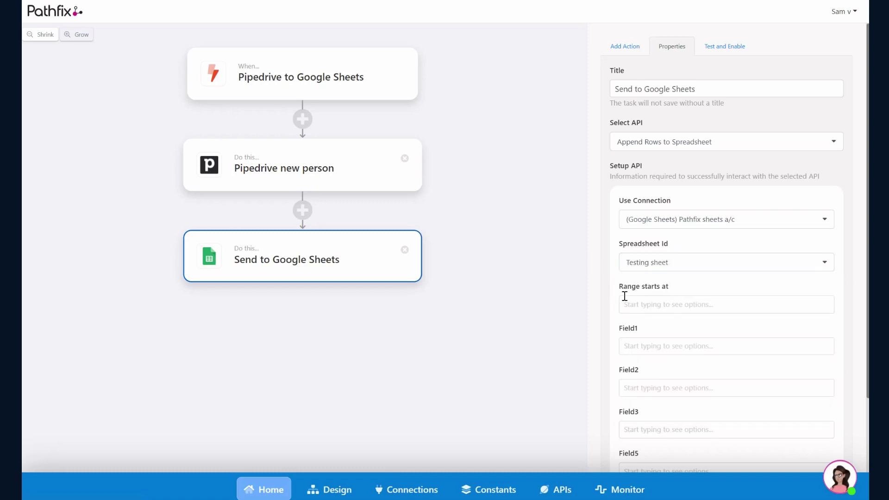
pyautogui.write('a1')
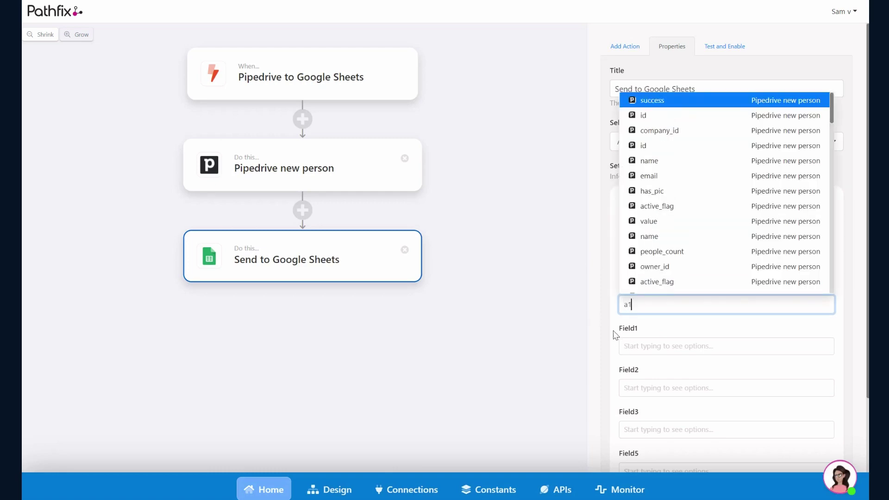
# - Map the Pipedrive person outputs name, first_name and last_name to Field1, Field2 and Field3
pyautogui.click(632, 345)
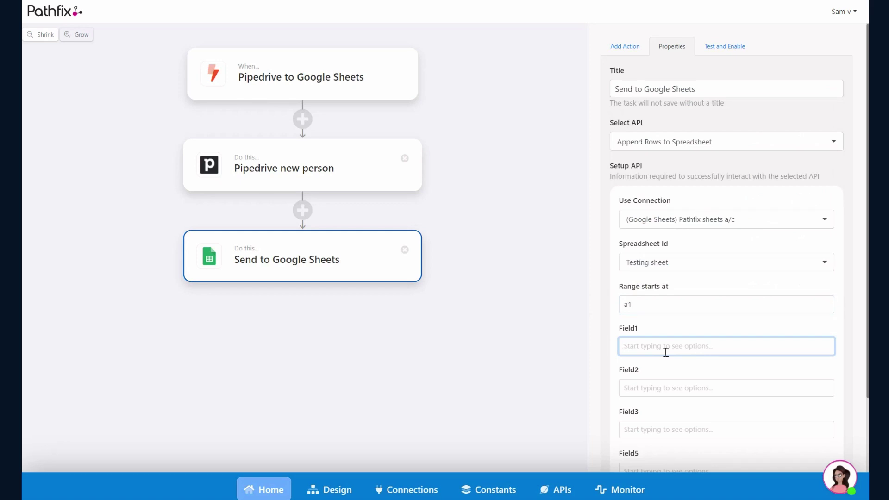
pyautogui.click(666, 352)
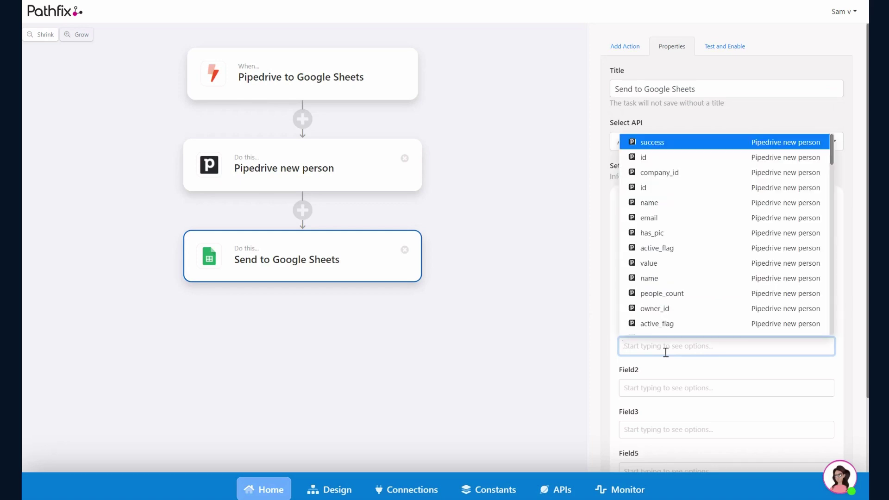
pyautogui.click(670, 281)
pyautogui.click(665, 381)
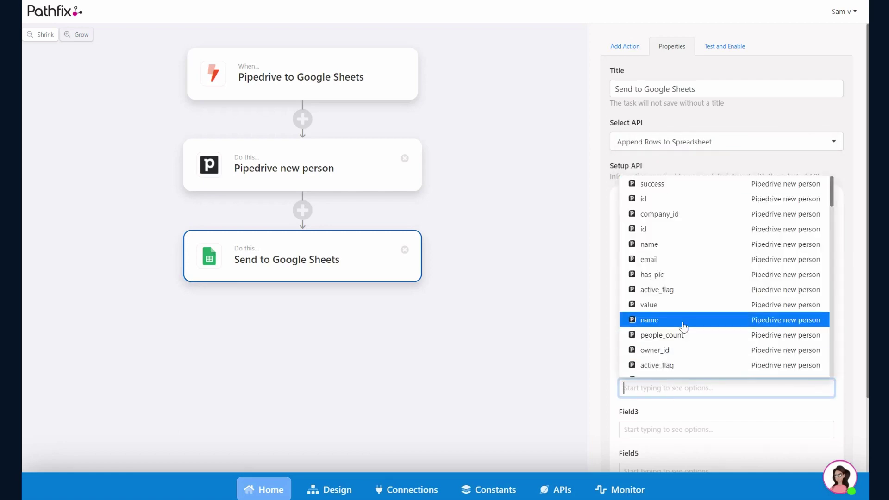
pyautogui.scroll(-1, 683, 326)
pyautogui.scroll(-3, 683, 324)
pyautogui.click(679, 312)
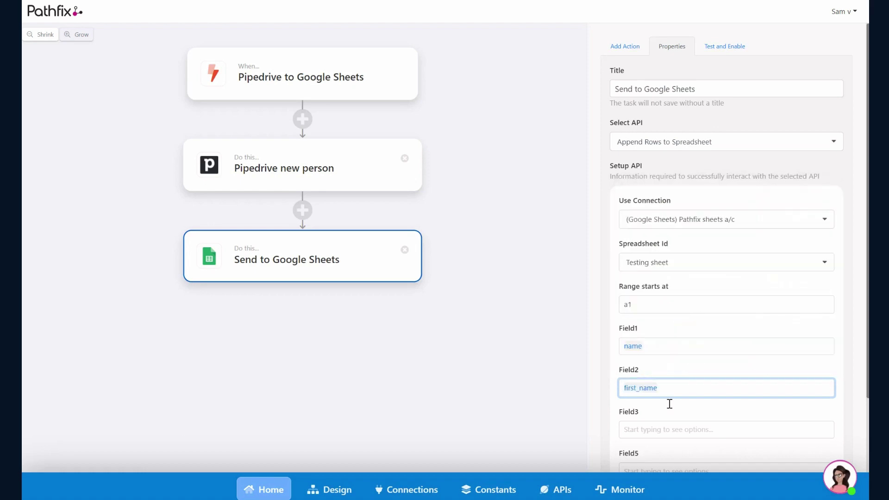
pyautogui.scroll(-2, 671, 408)
pyautogui.click(653, 343)
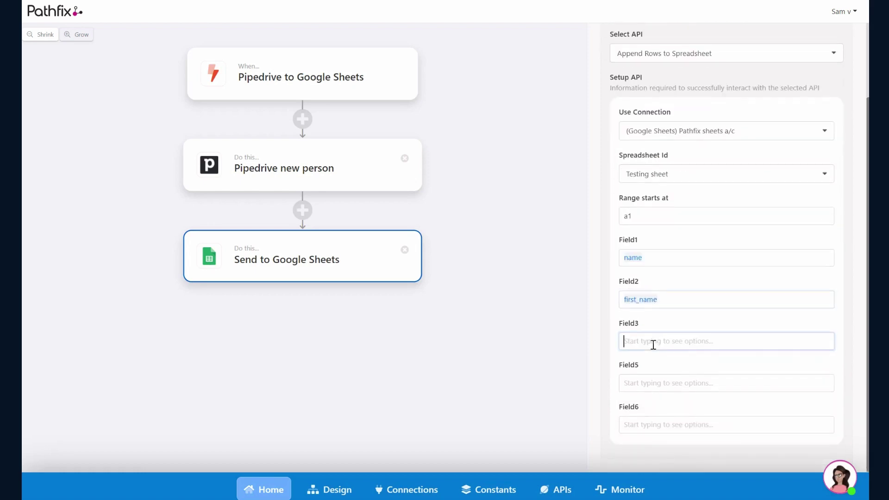
pyautogui.scroll(-3, 682, 274)
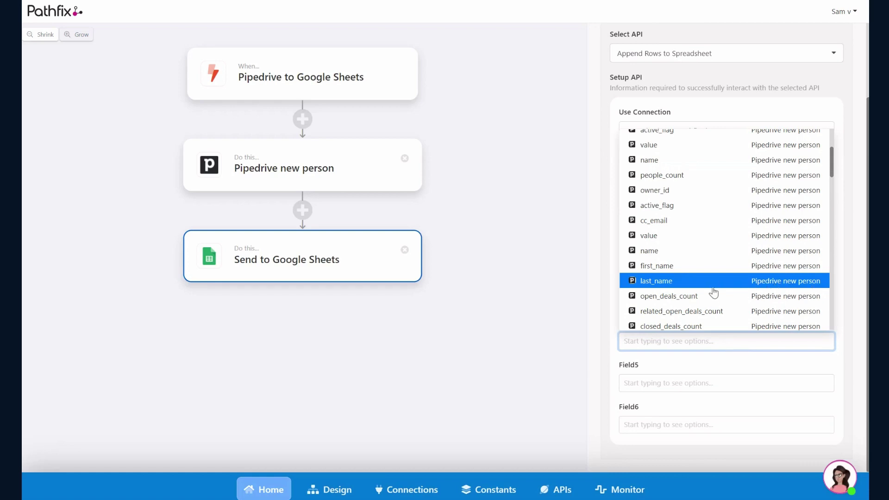
pyautogui.click(682, 290)
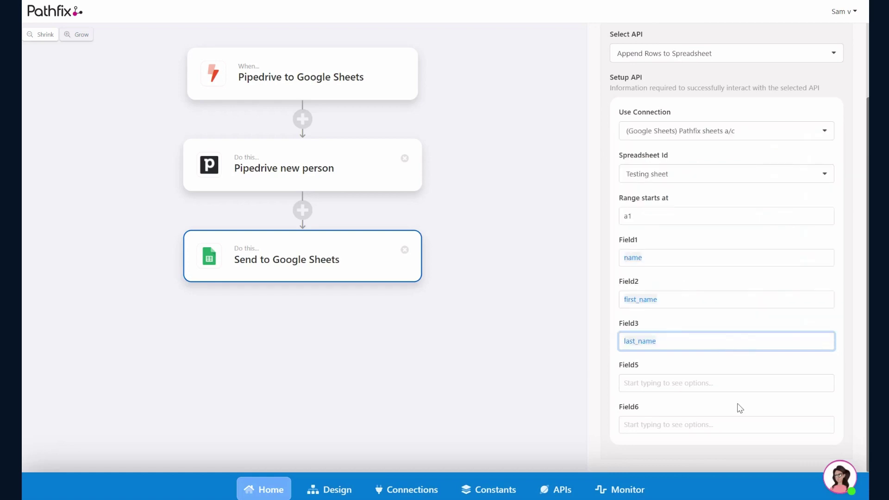
# - Map the Pipedrive person outputs owner_id to Field5 and value to Field6
pyautogui.click(661, 380)
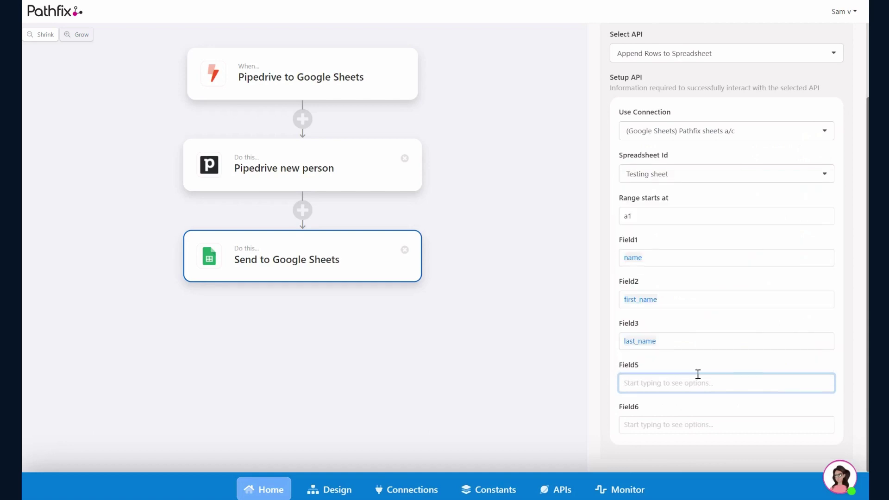
pyautogui.click(656, 385)
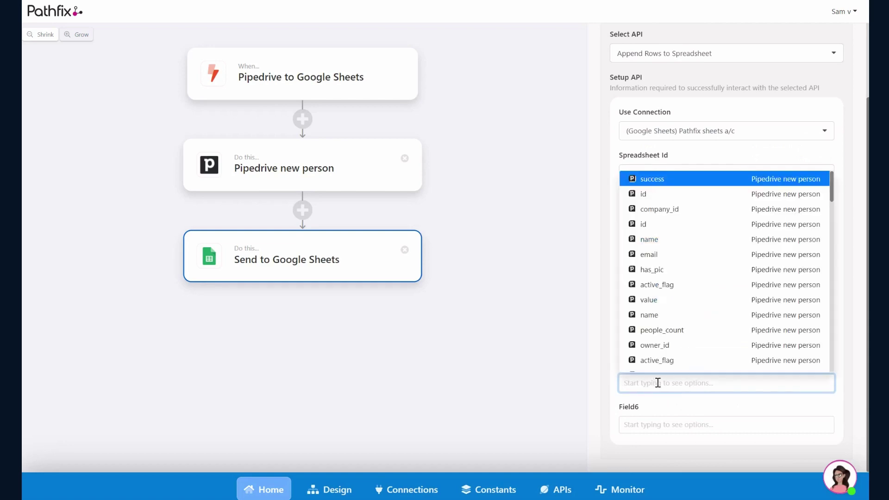
pyautogui.click(718, 348)
pyautogui.click(678, 422)
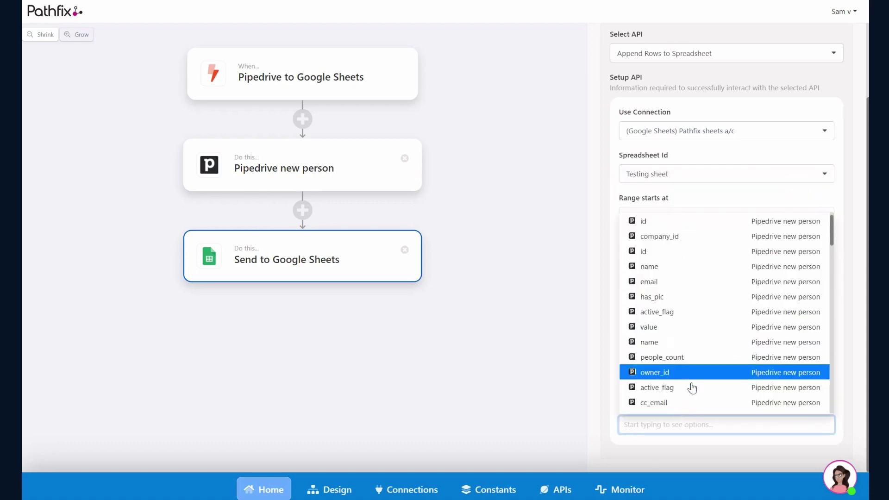
pyautogui.scroll(-3, 691, 388)
pyautogui.click(681, 339)
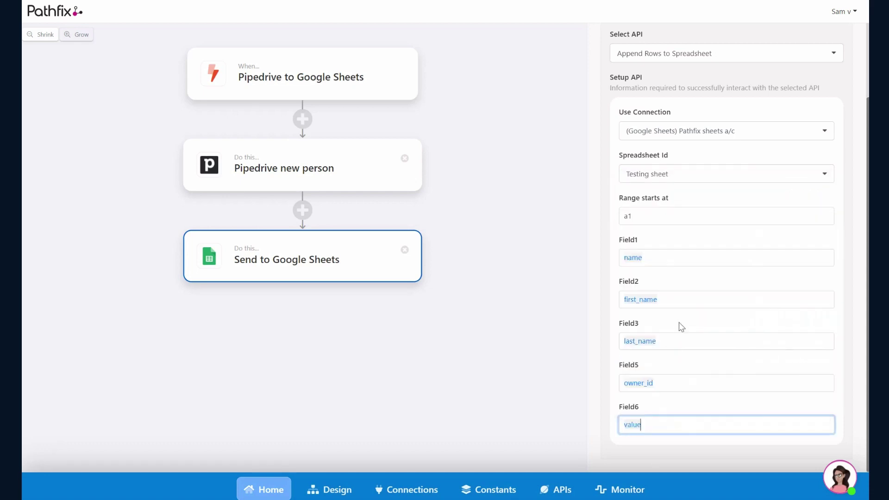
pyautogui.click(642, 450)
# - Run a test of the whole Pipedrive to Google Sheets automation
pyautogui.scroll(2, 593, 390)
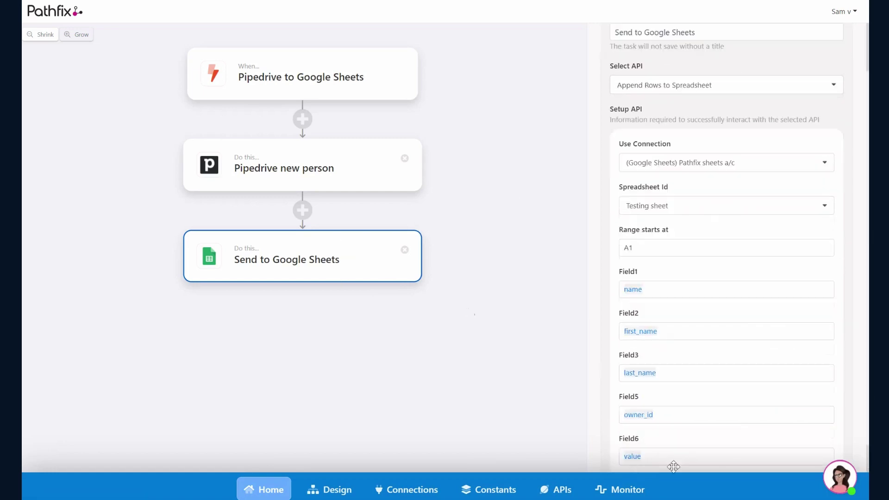
pyautogui.scroll(-1, 672, 465)
pyautogui.scroll(1, 597, 233)
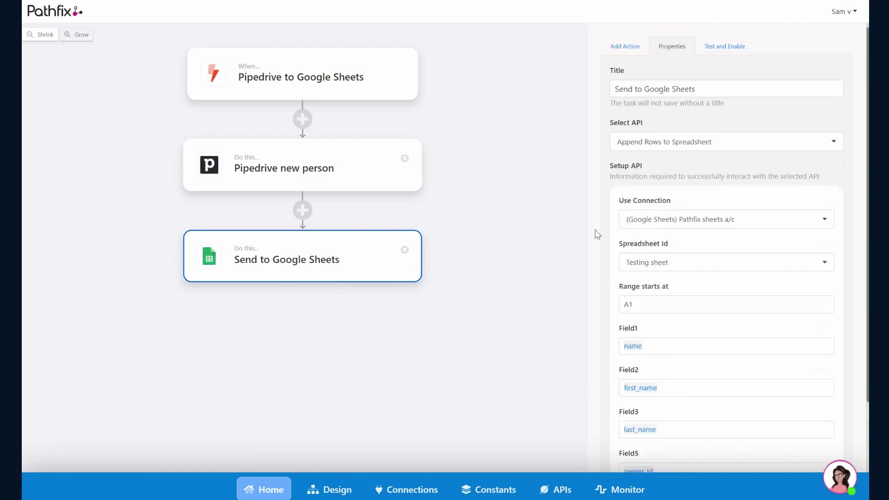
pyautogui.click(722, 47)
pyautogui.click(754, 87)
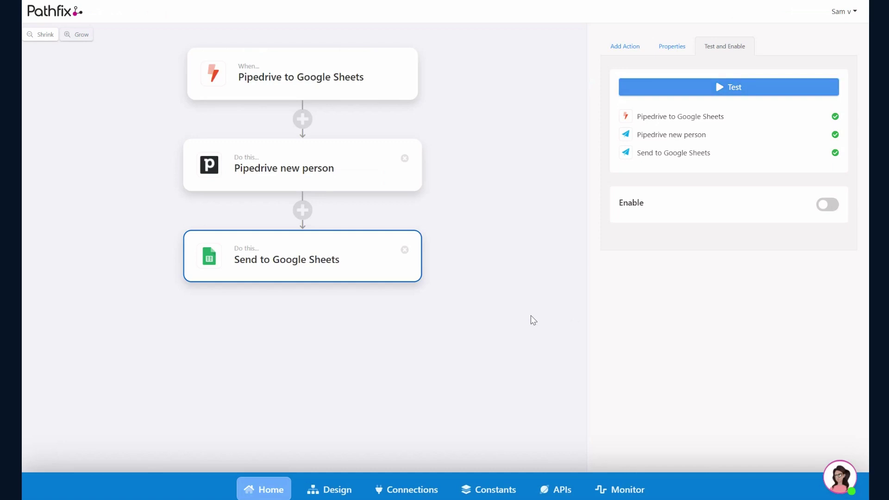
# - Examine the "Send to Google Sheets" response in the monitor's latest Pipedrive to Google Sheets run and return to the automations overview
pyautogui.click(621, 490)
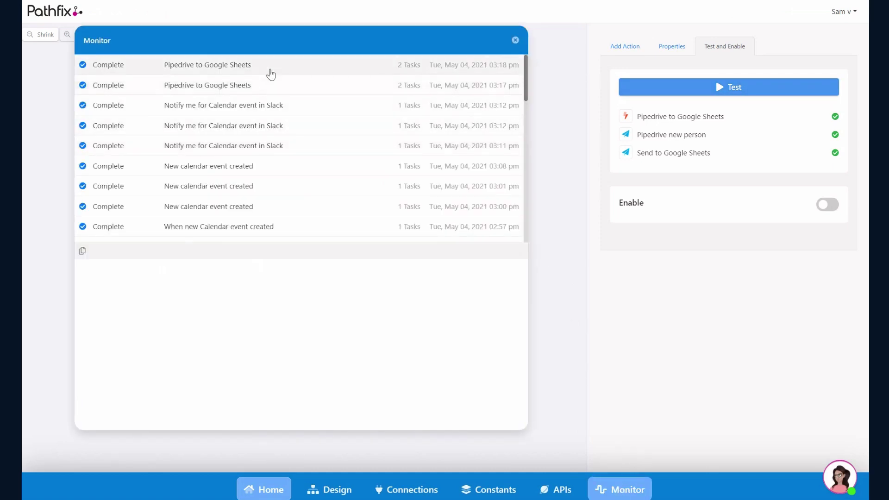
pyautogui.click(270, 74)
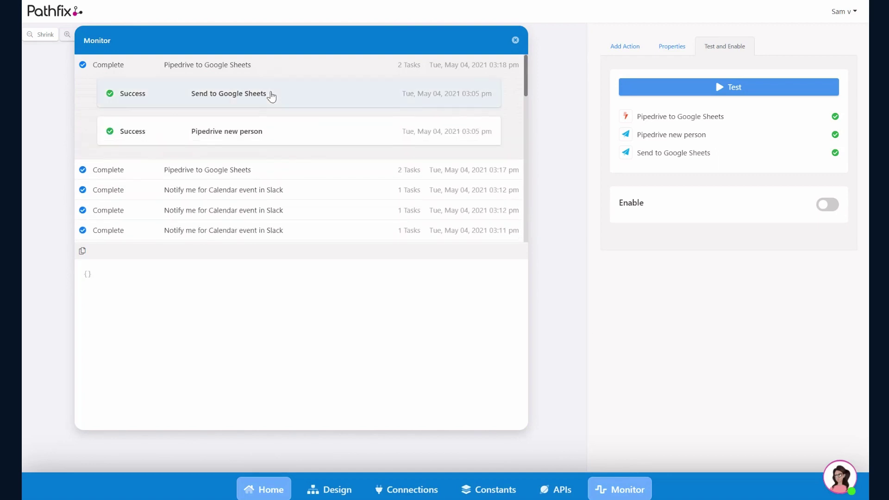
pyautogui.click(271, 94)
pyautogui.scroll(-5, 401, 329)
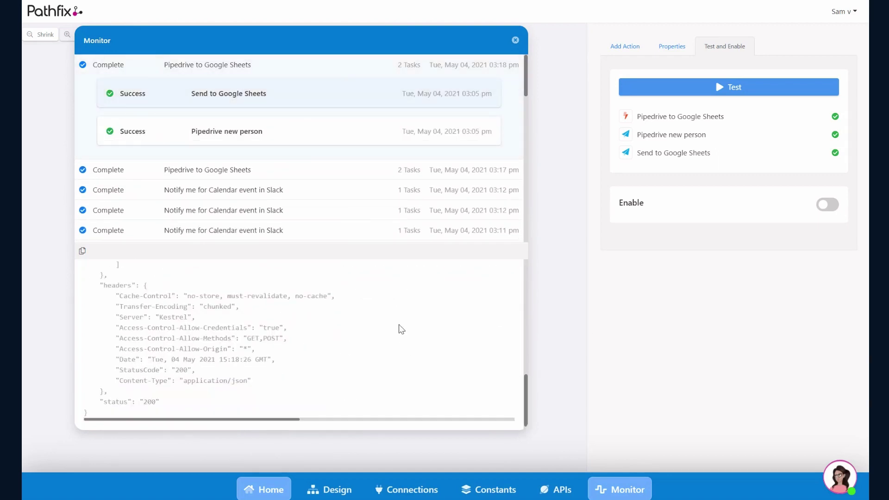
pyautogui.scroll(5, 398, 324)
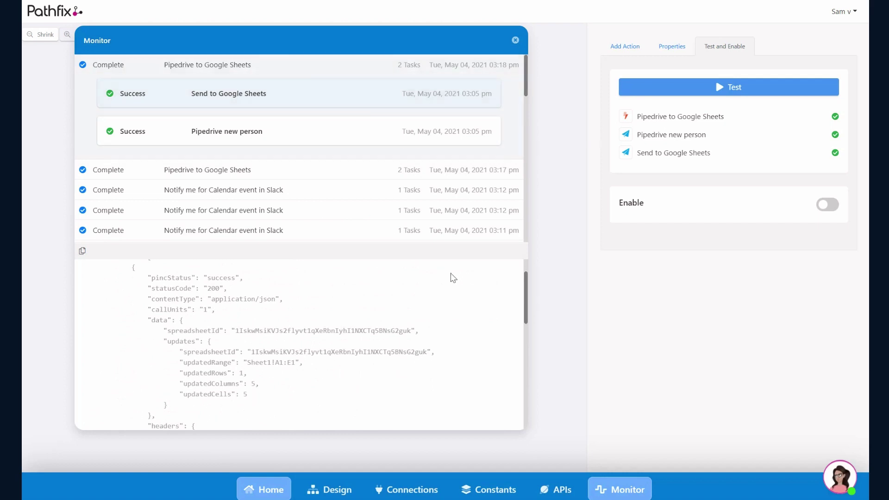
pyautogui.click(515, 40)
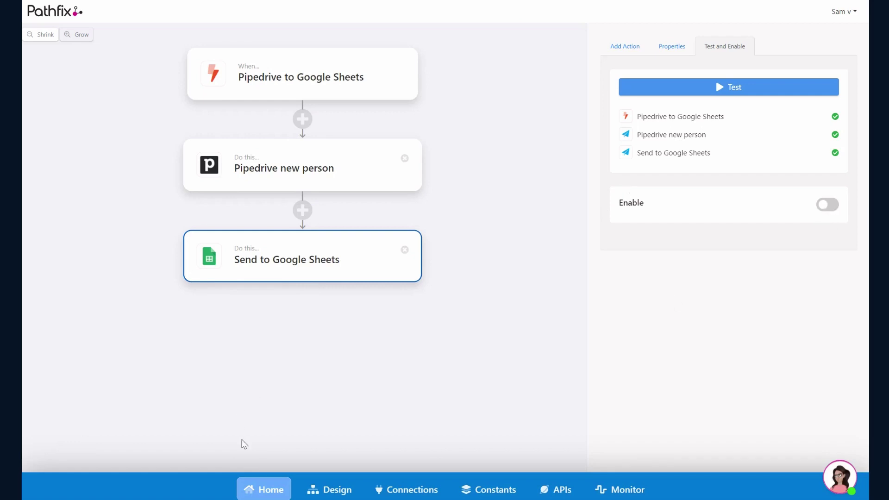
pyautogui.click(262, 488)
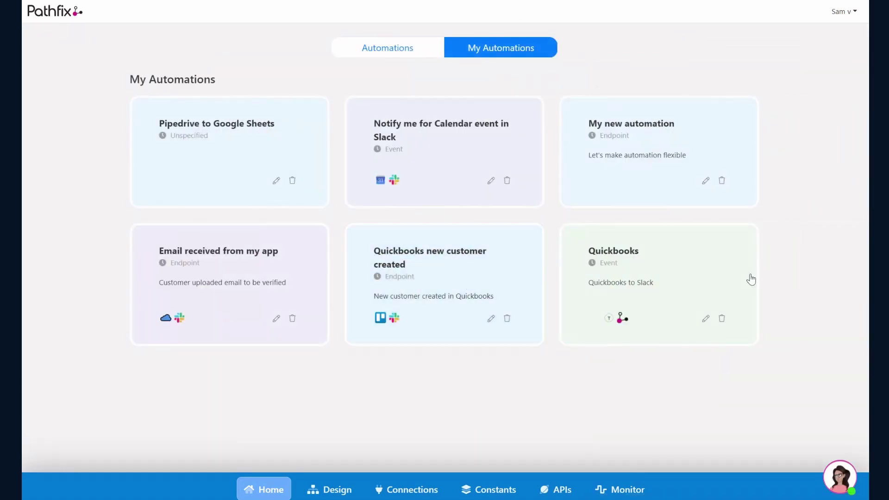